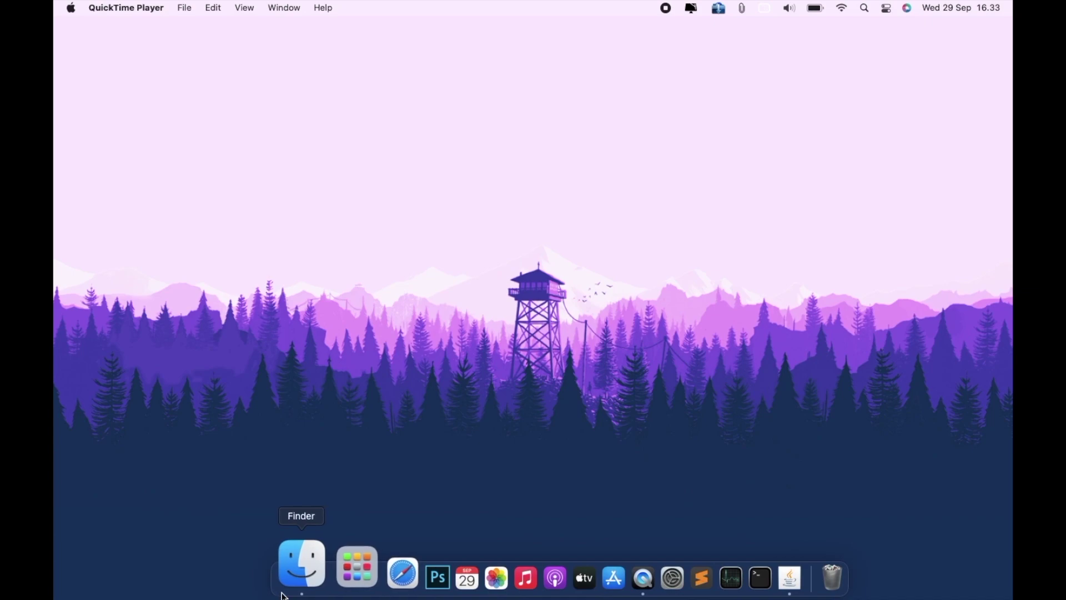
Step: Open Indonesia.png from Finder's Downloads folder in Preview
click(284, 594)
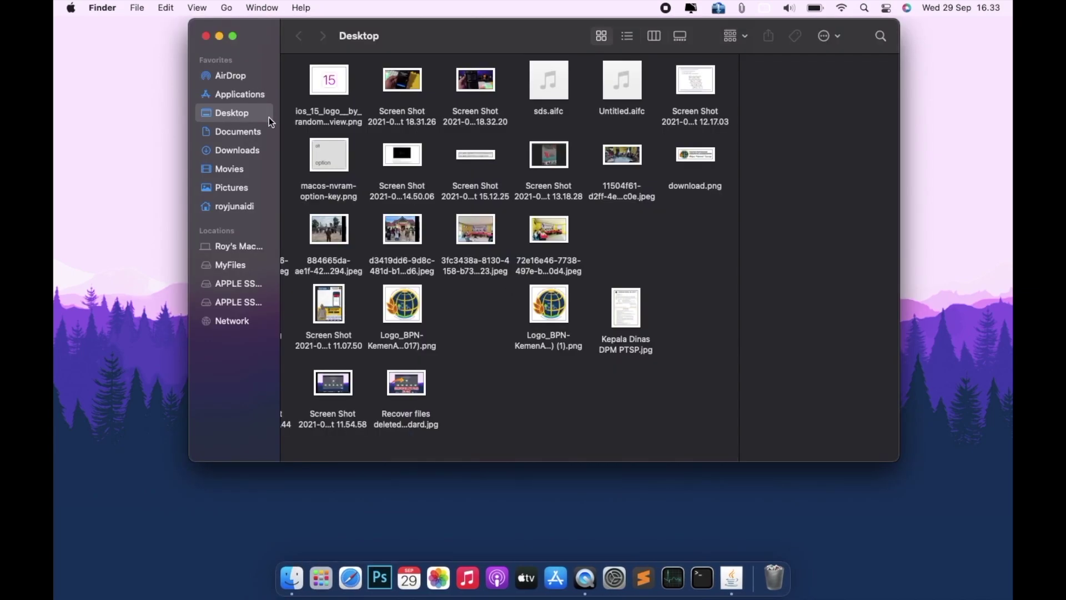
click(247, 151)
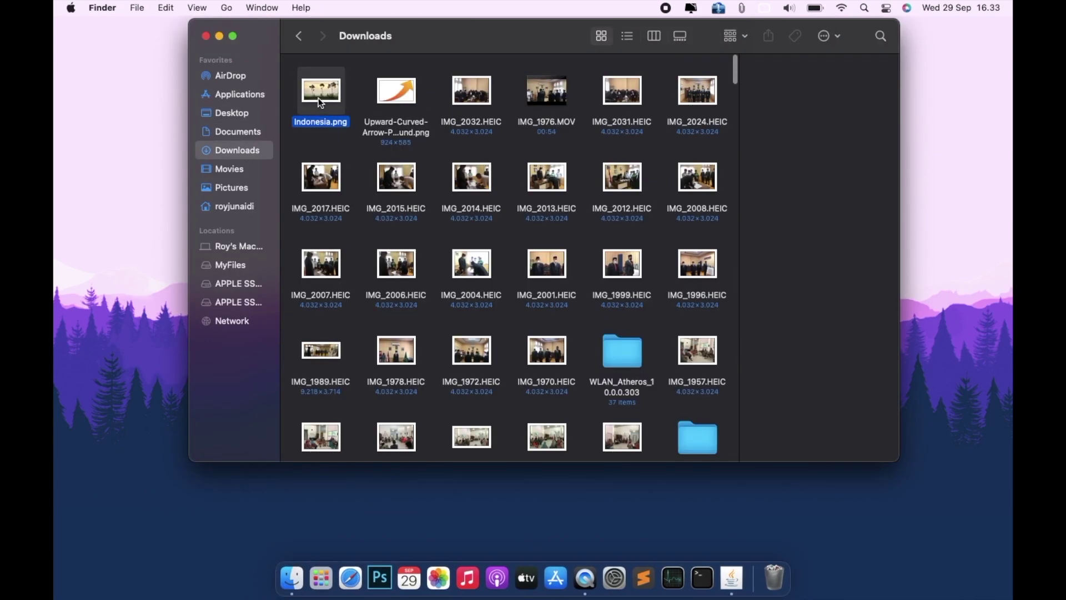
double_click(318, 98)
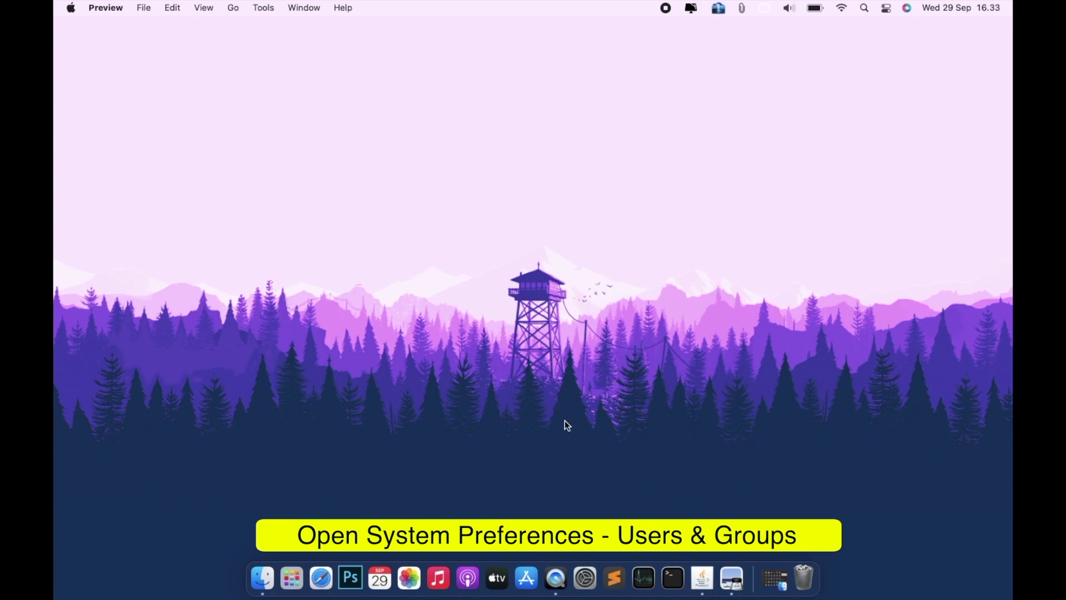
Step: Open Users & Groups in System Preferences and unlock it with the admin password
click(588, 564)
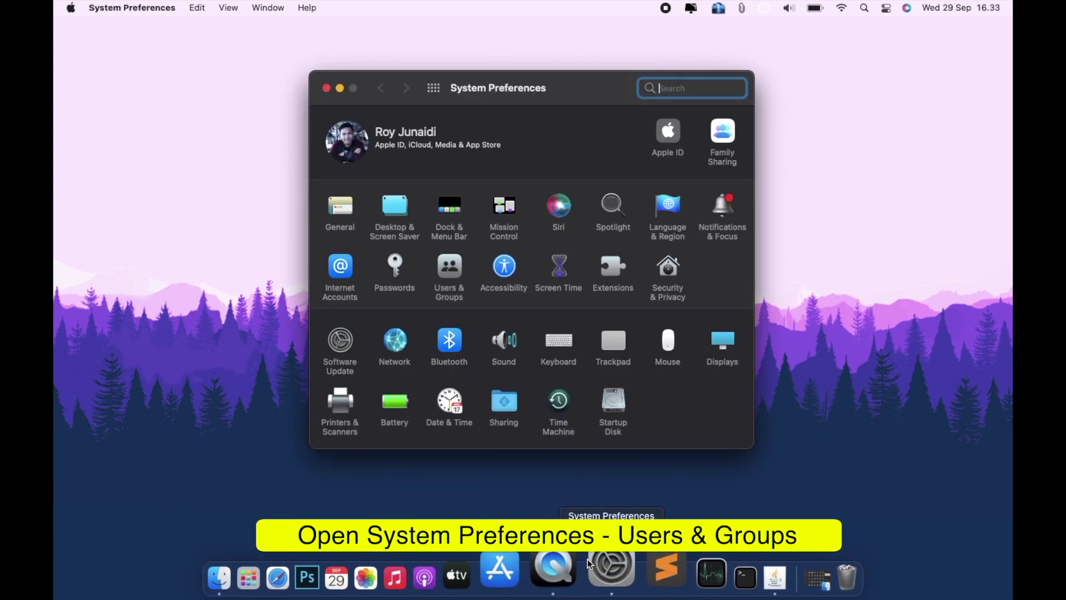
click(454, 269)
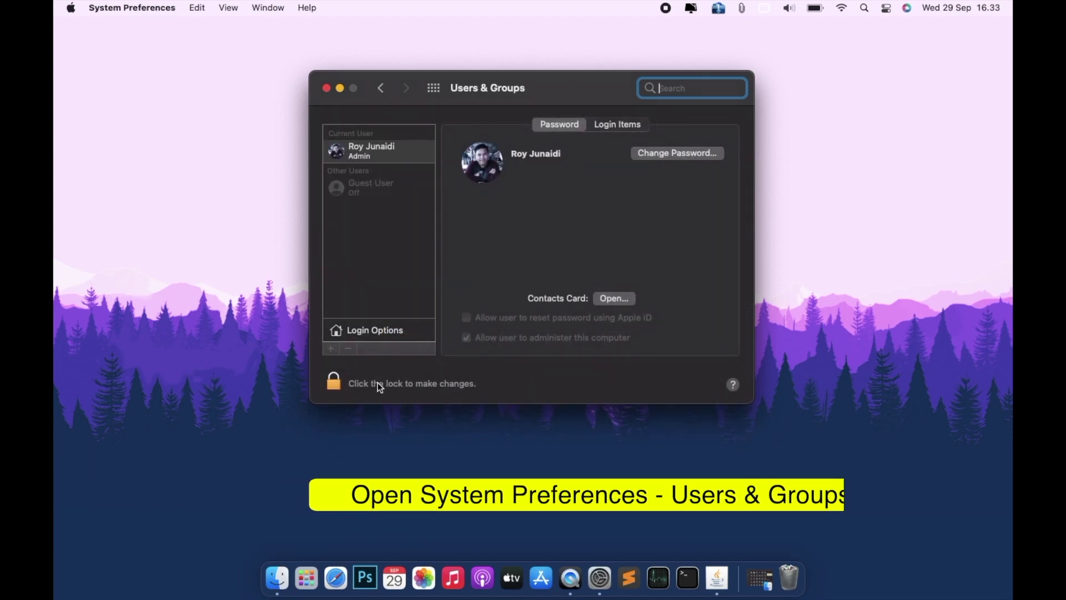
click(377, 386)
text(••)
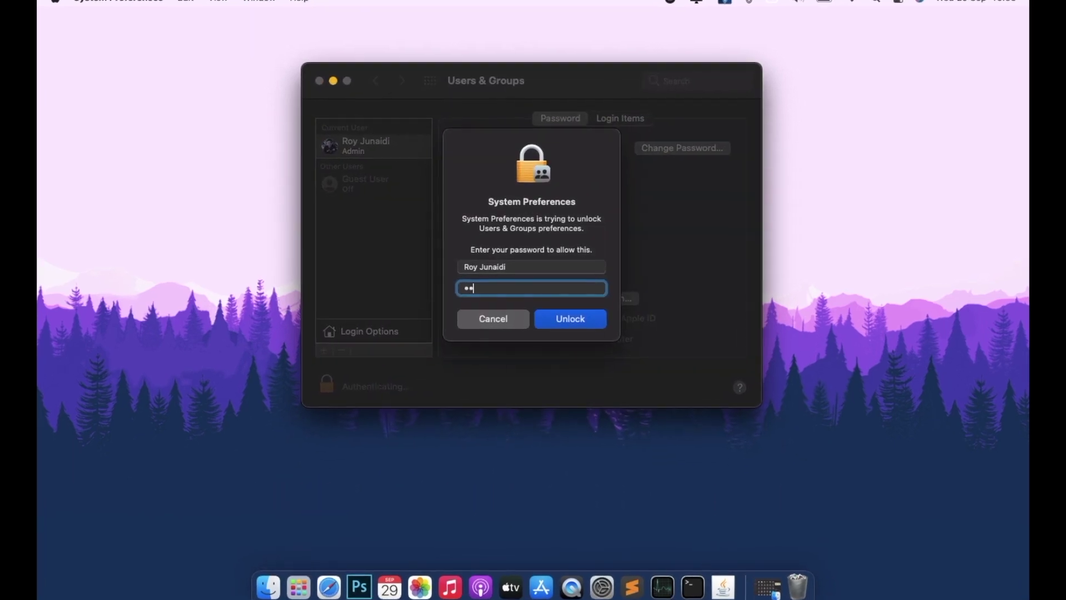
text(••••••••)
key(Return)
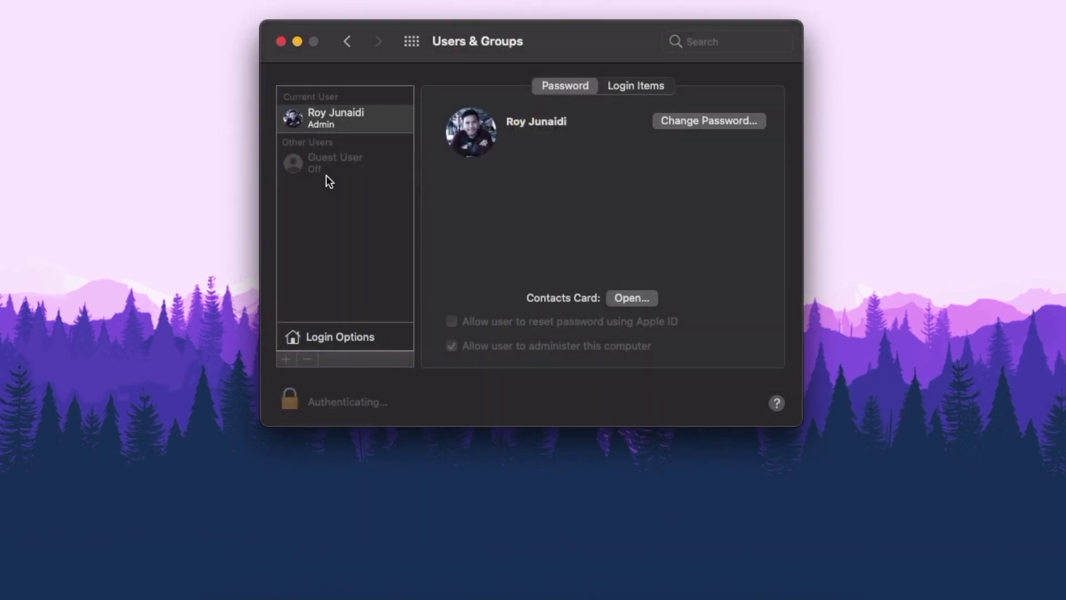
Step: Copy the full UUID from the current user's Advanced Options, then dismiss the dialog with OK
right_click(373, 123)
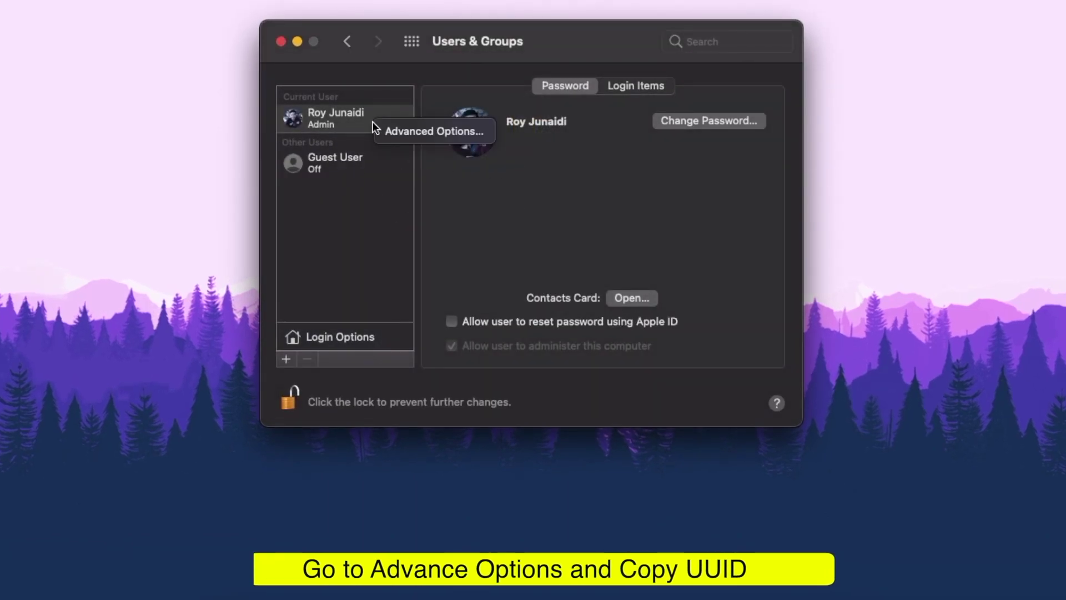
click(407, 131)
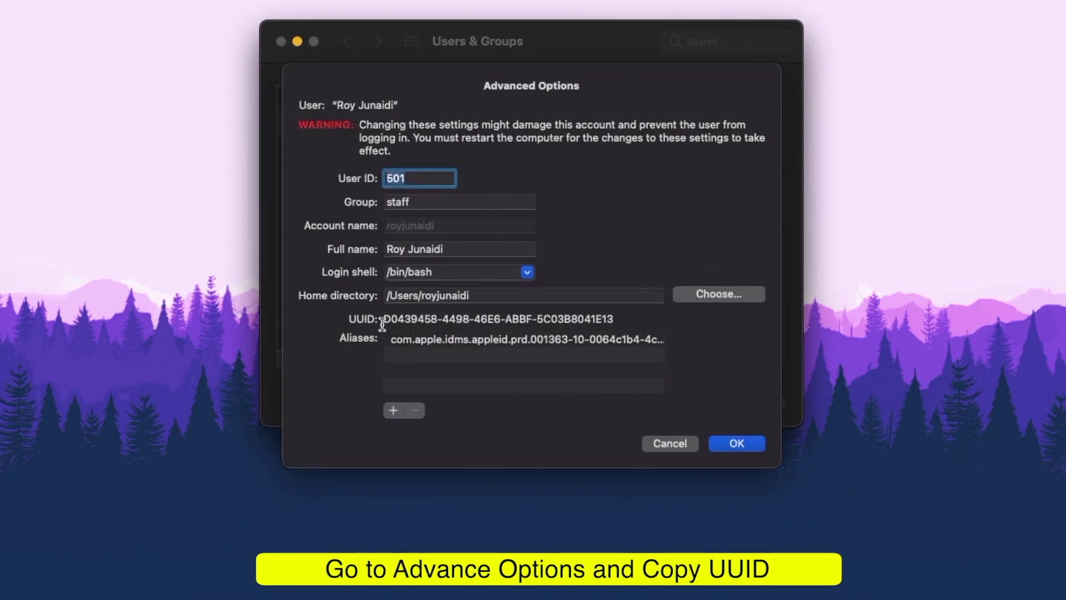
drag(383, 321, 617, 323)
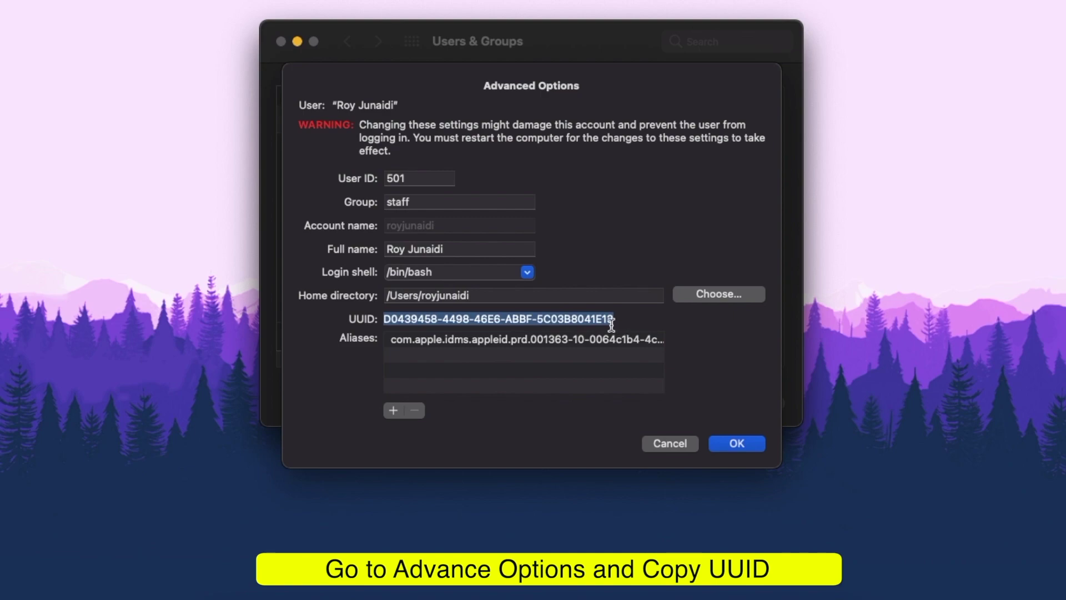
right_click(599, 322)
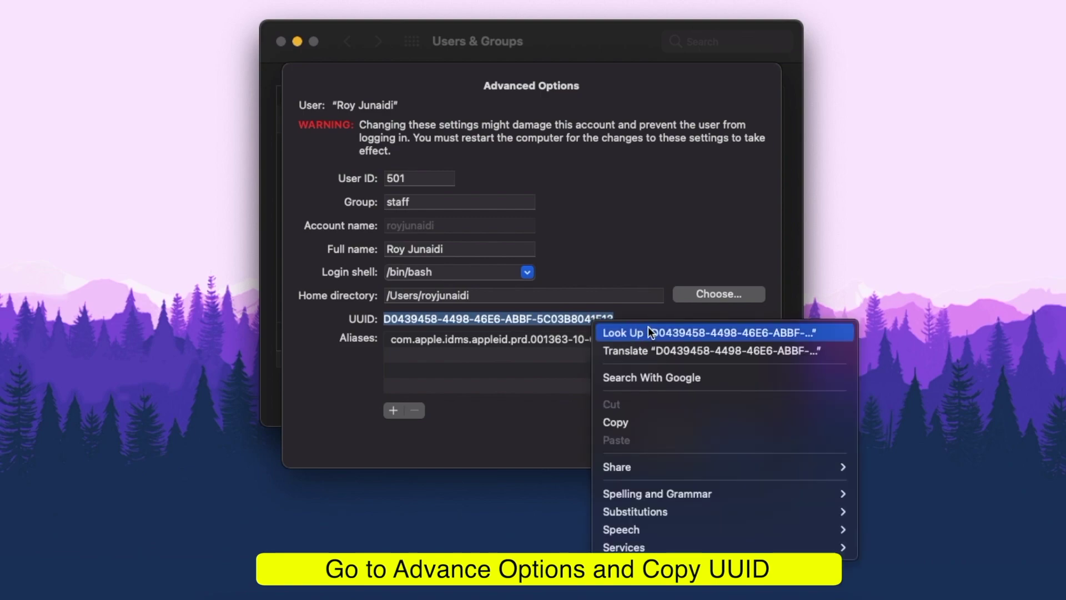
click(622, 422)
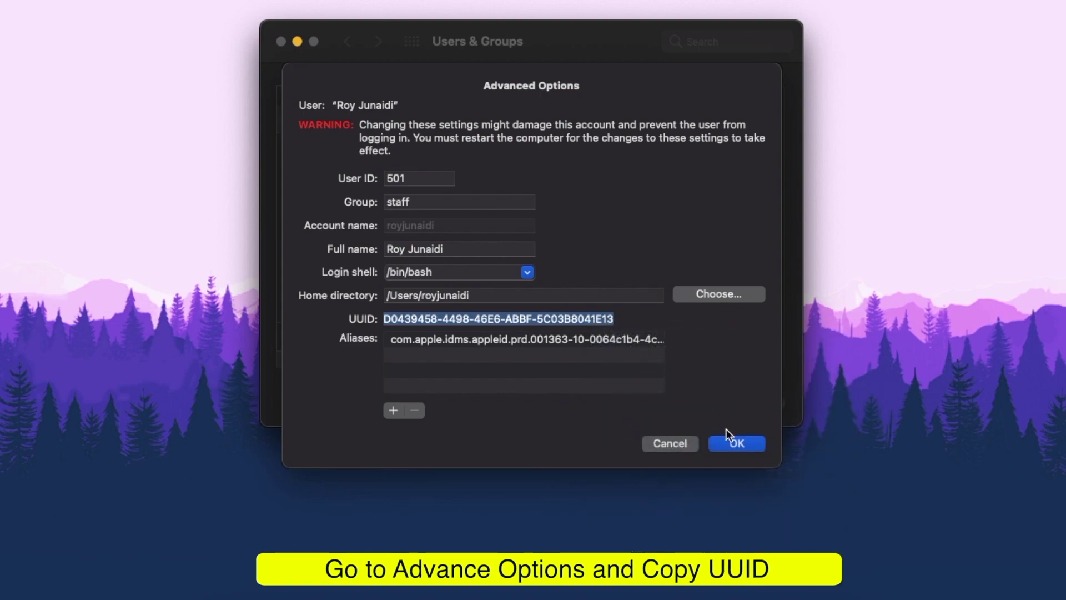
click(734, 443)
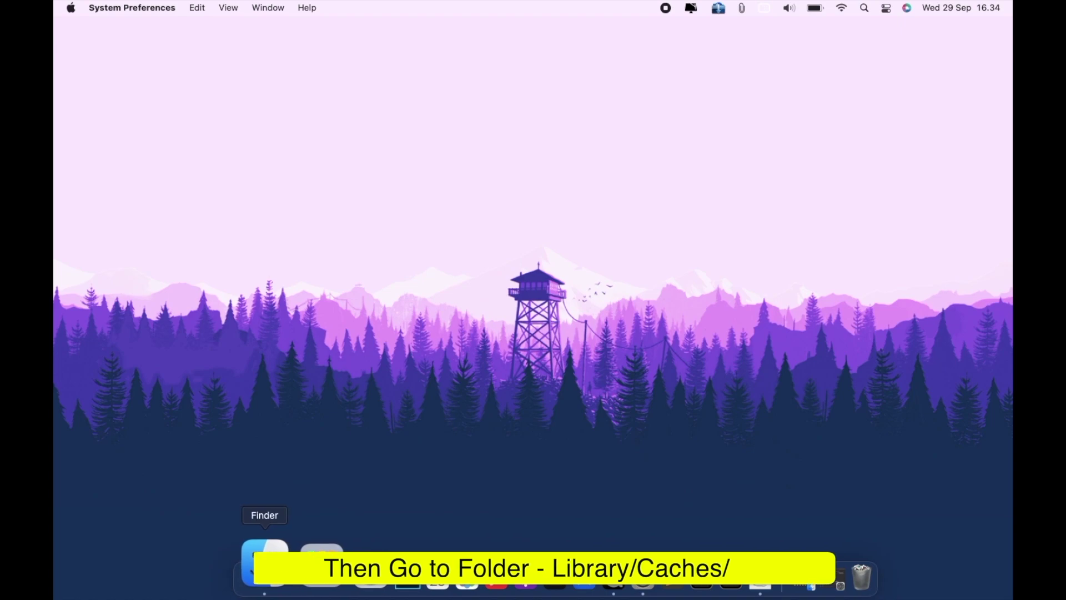
Step: Open a new Finder window and go to the /Library/Caches/ folder with Go to Folder
click(264, 561)
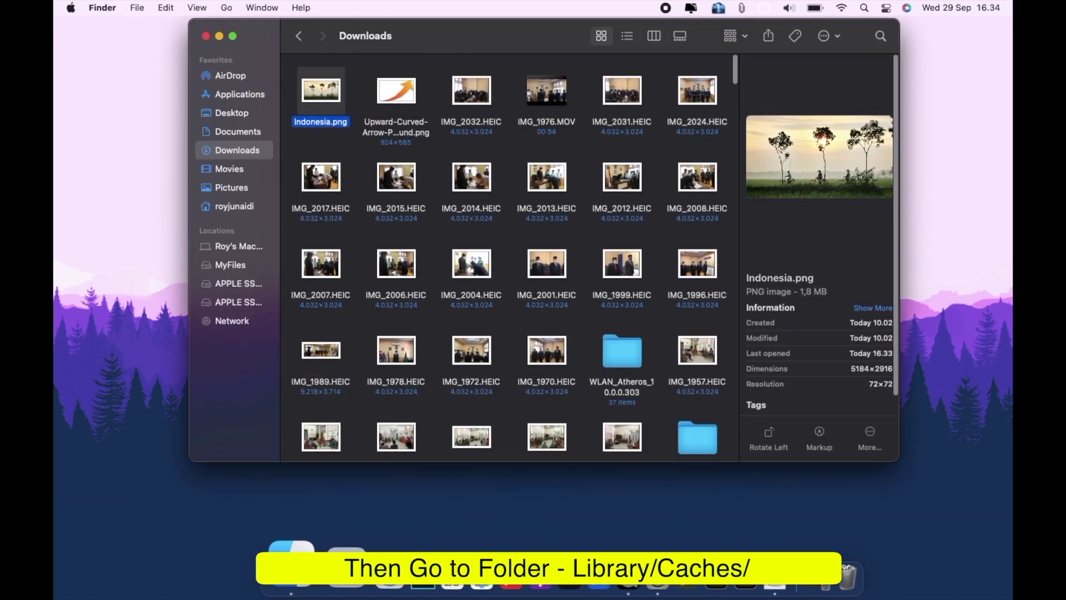
right_click(289, 562)
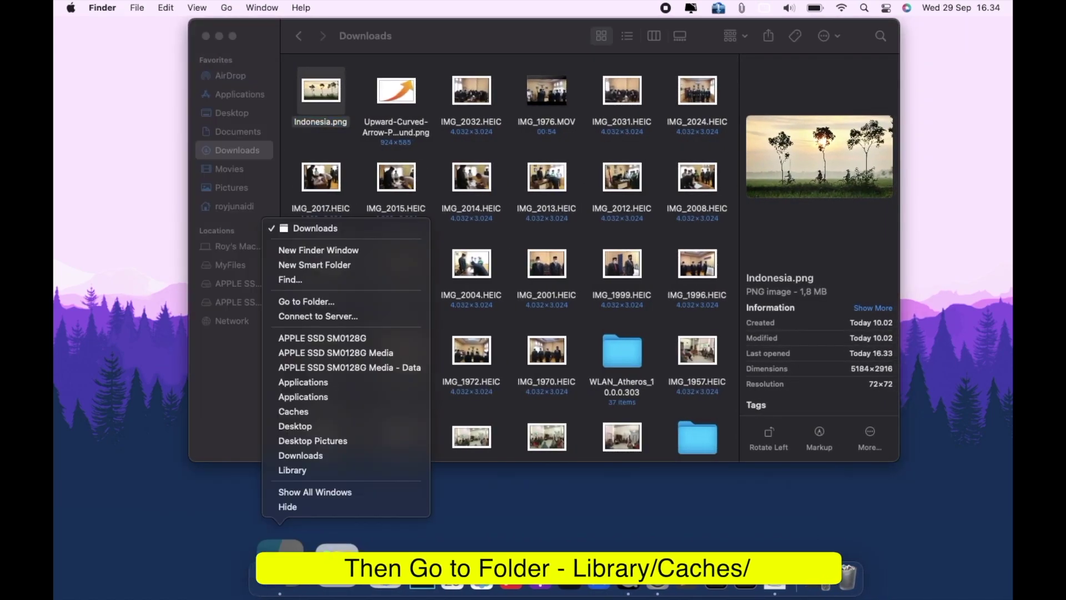
click(317, 254)
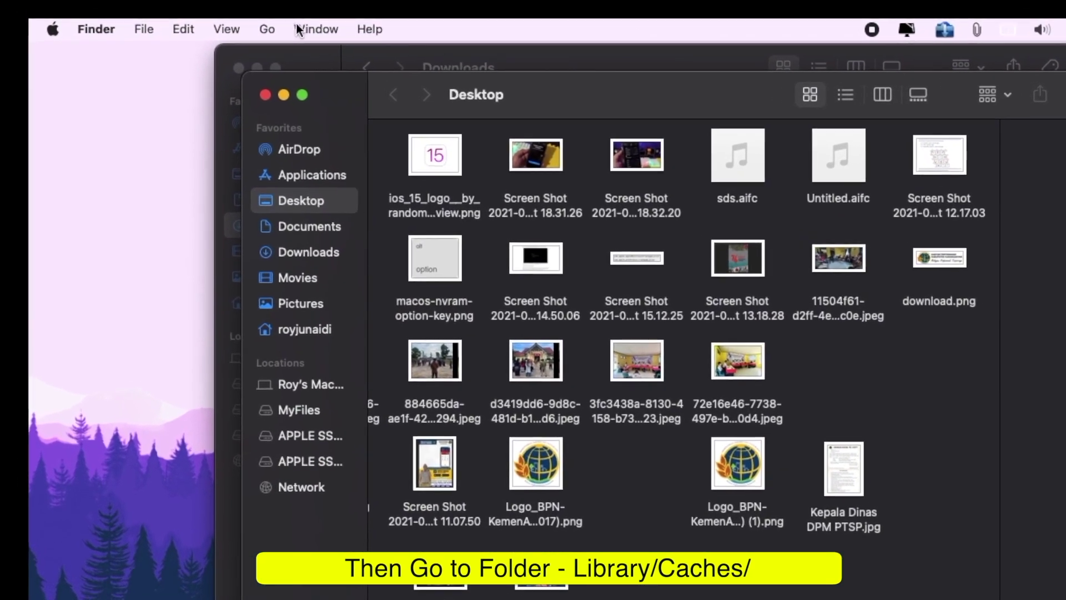
click(269, 29)
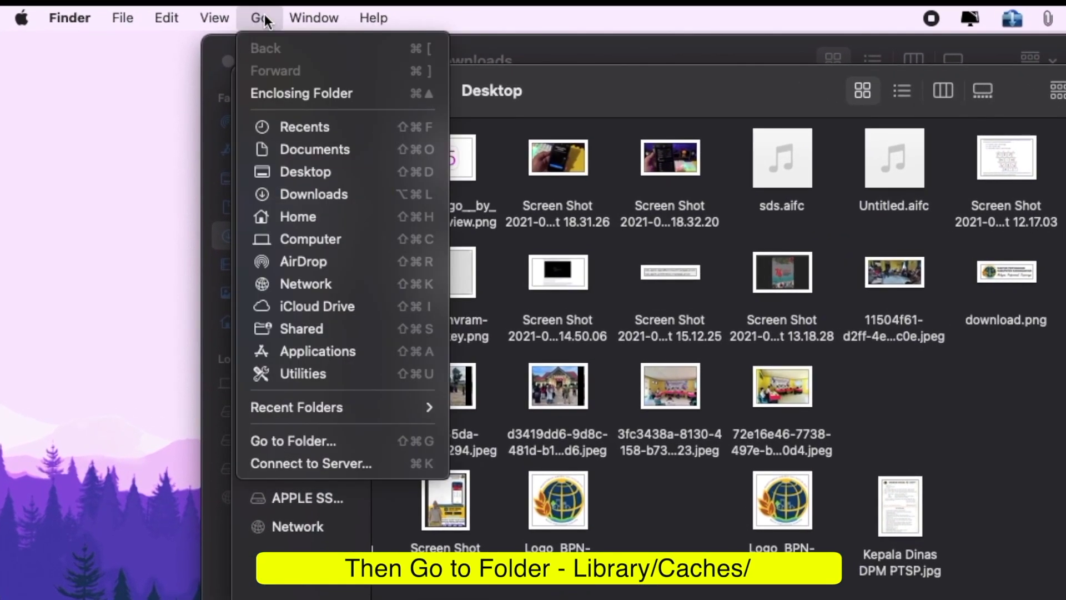
click(316, 438)
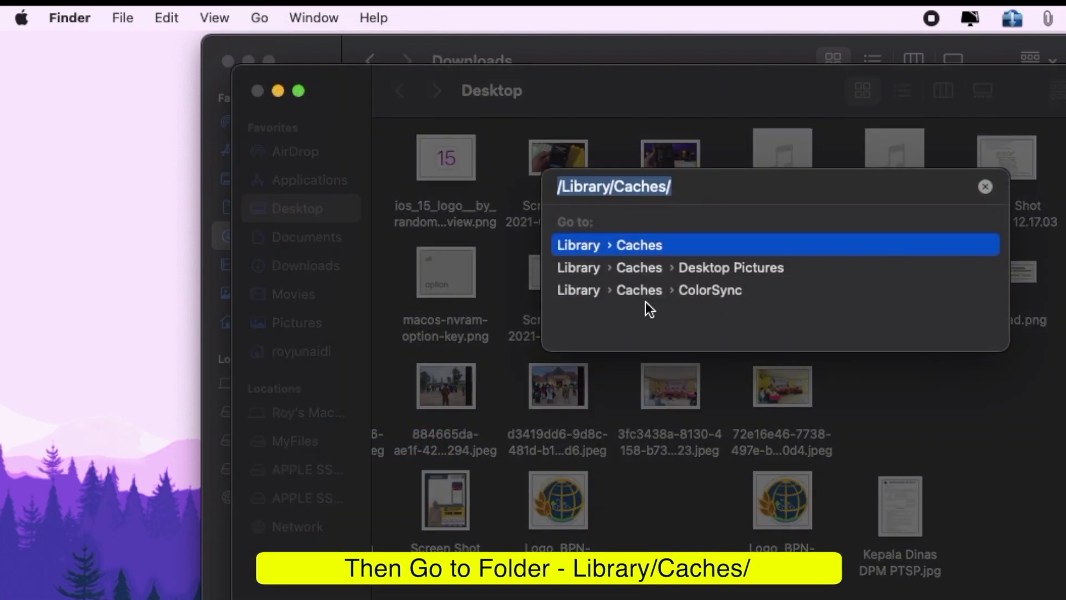
click(690, 178)
drag(694, 179, 538, 185)
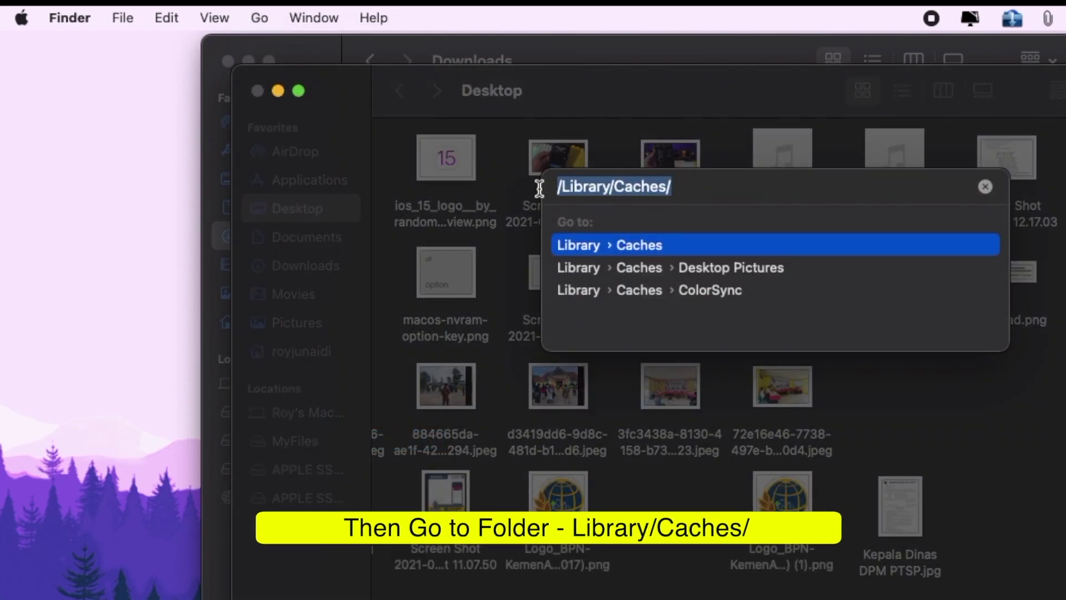
click(717, 187)
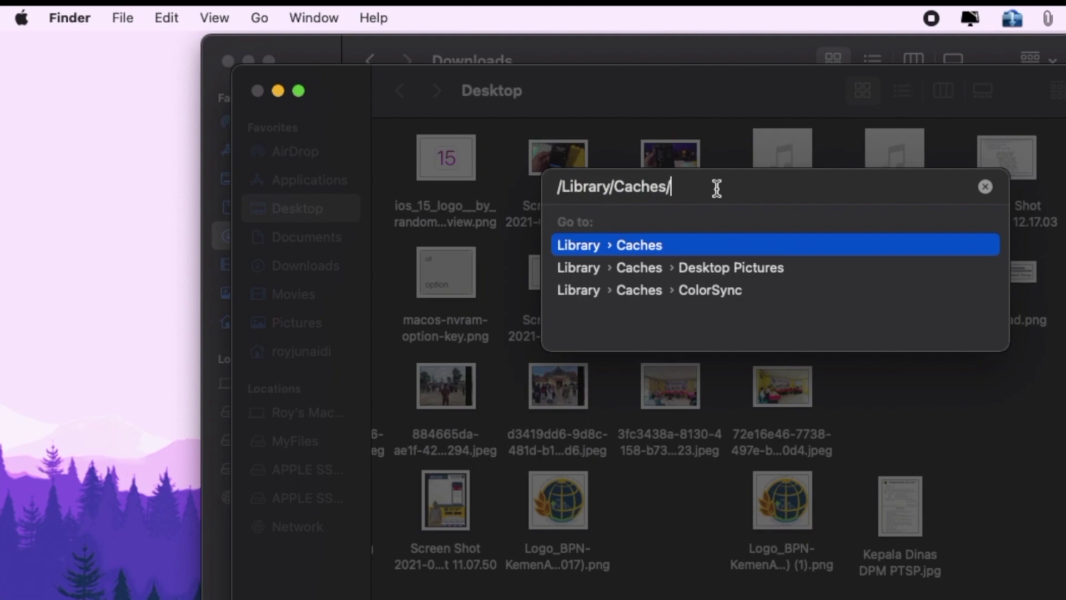
key(Return)
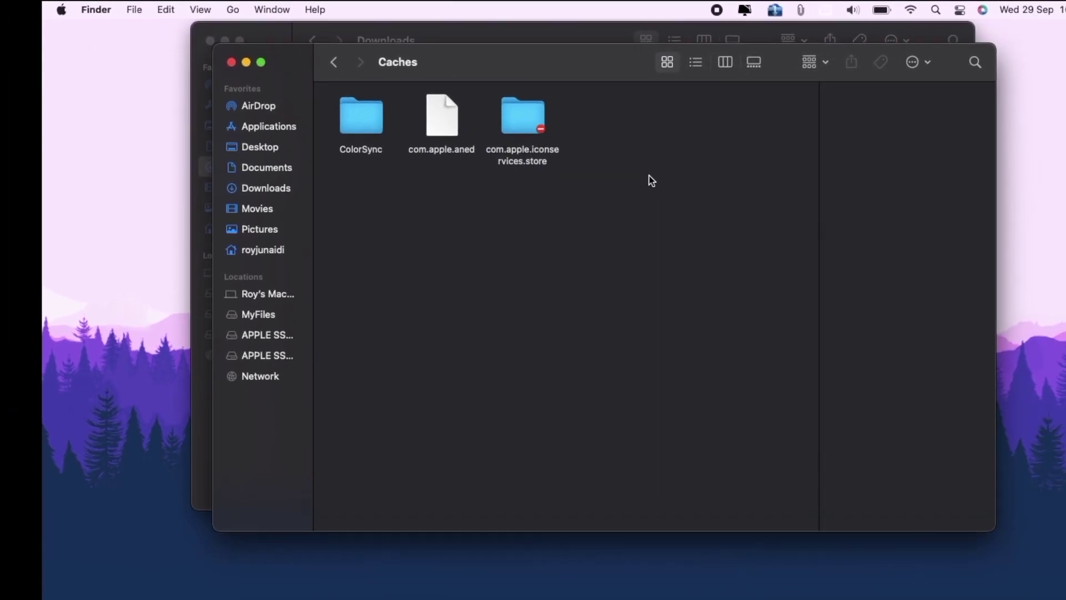
Step: Add a new folder named Desktop Pictures to /Library/Caches, aligned with the other items
right_click(610, 132)
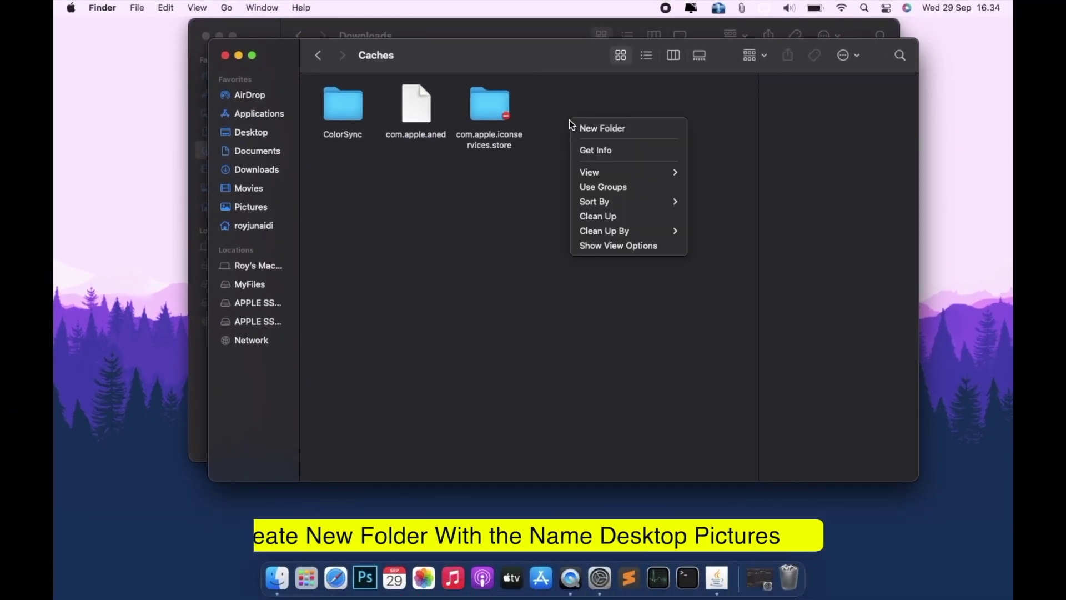
click(583, 128)
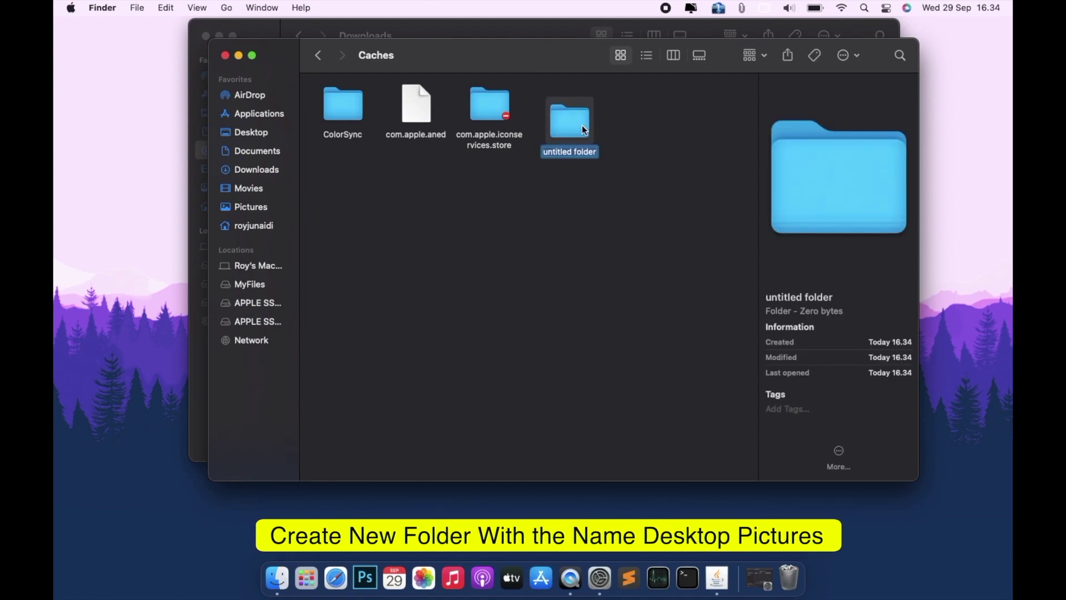
text(Desktop Pictures)
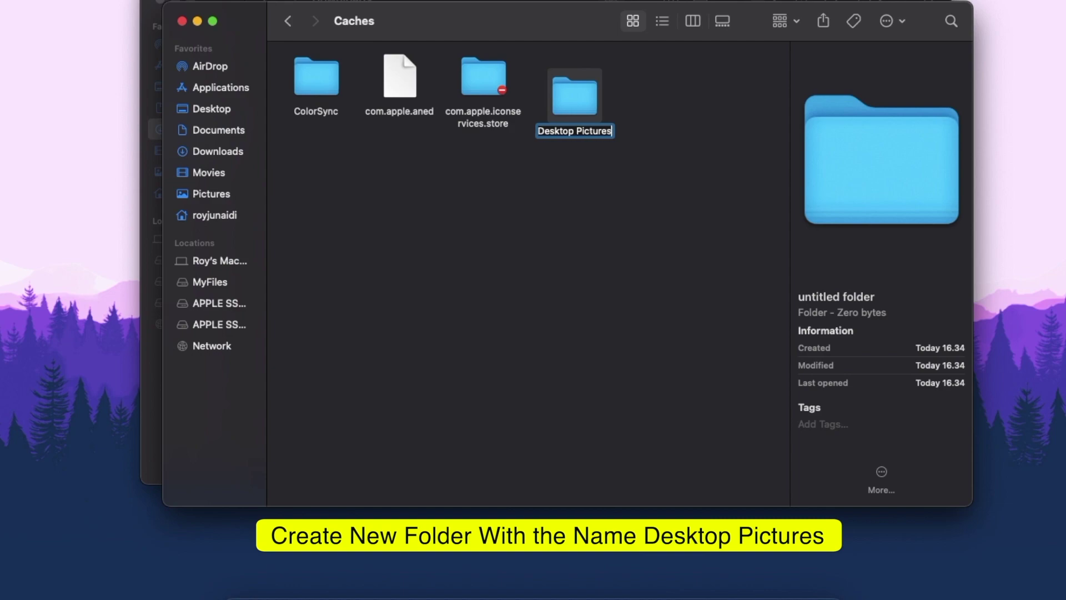
key(Return)
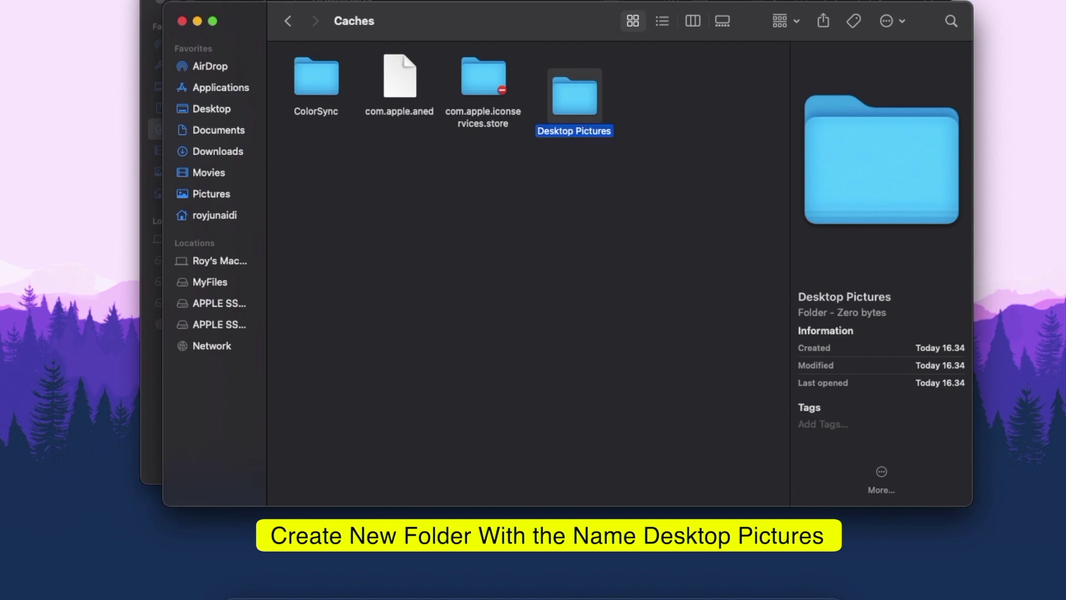
drag(591, 89, 582, 68)
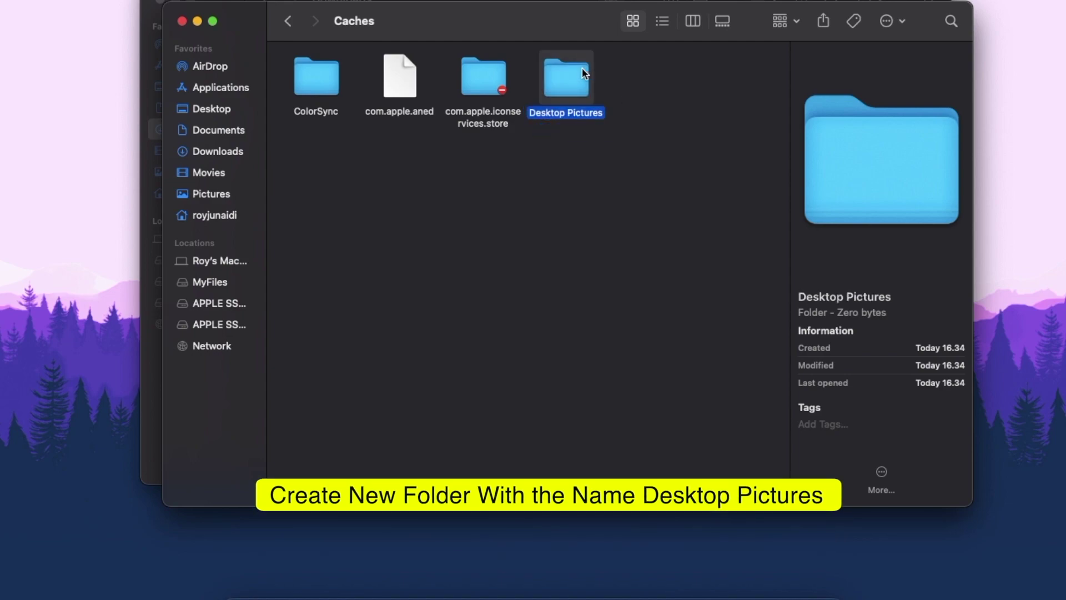
click(685, 115)
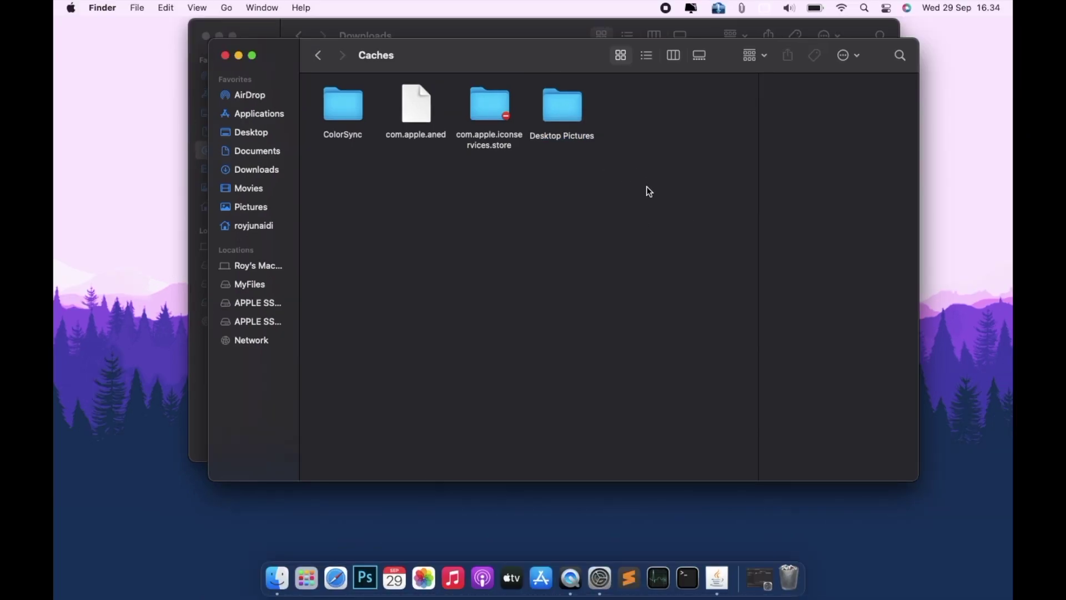
Step: Create a new untitled folder inside Desktop Pictures and minimise the Users & Groups window
click(571, 108)
double_click(570, 106)
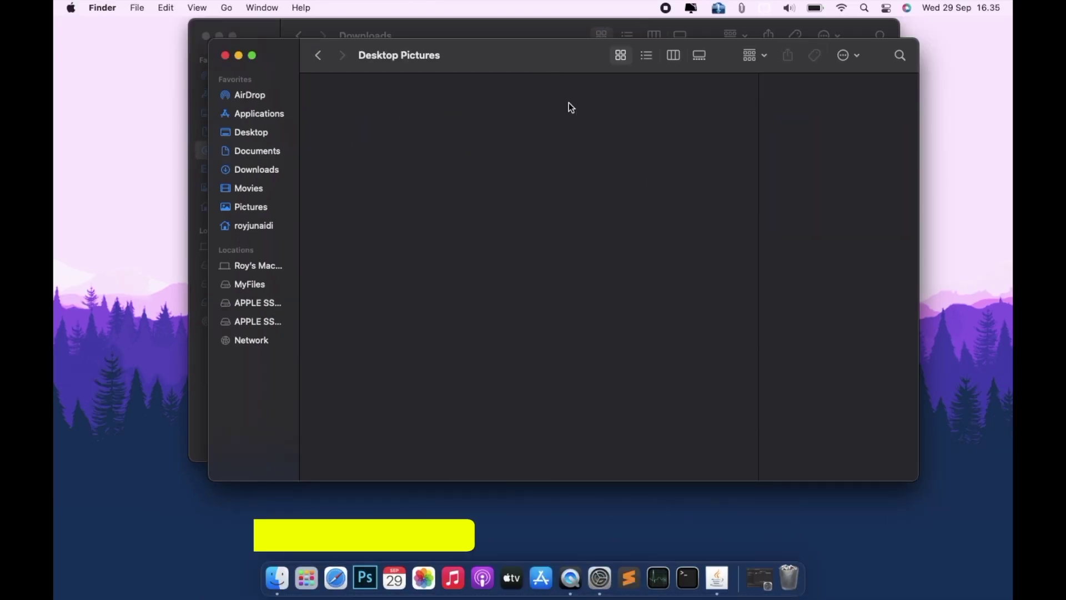
right_click(393, 137)
click(425, 145)
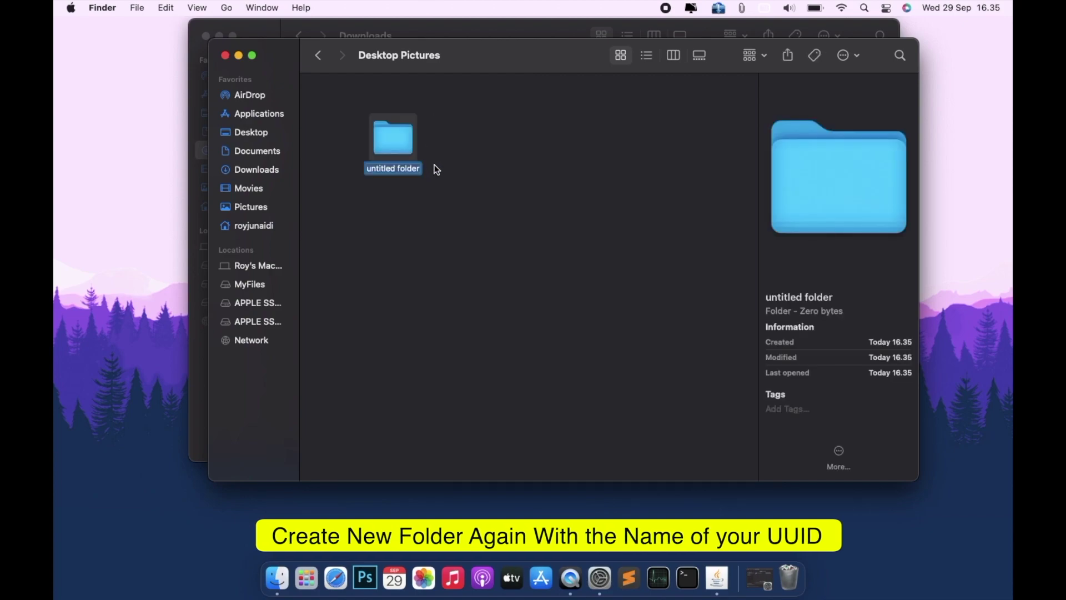
key(super+v)
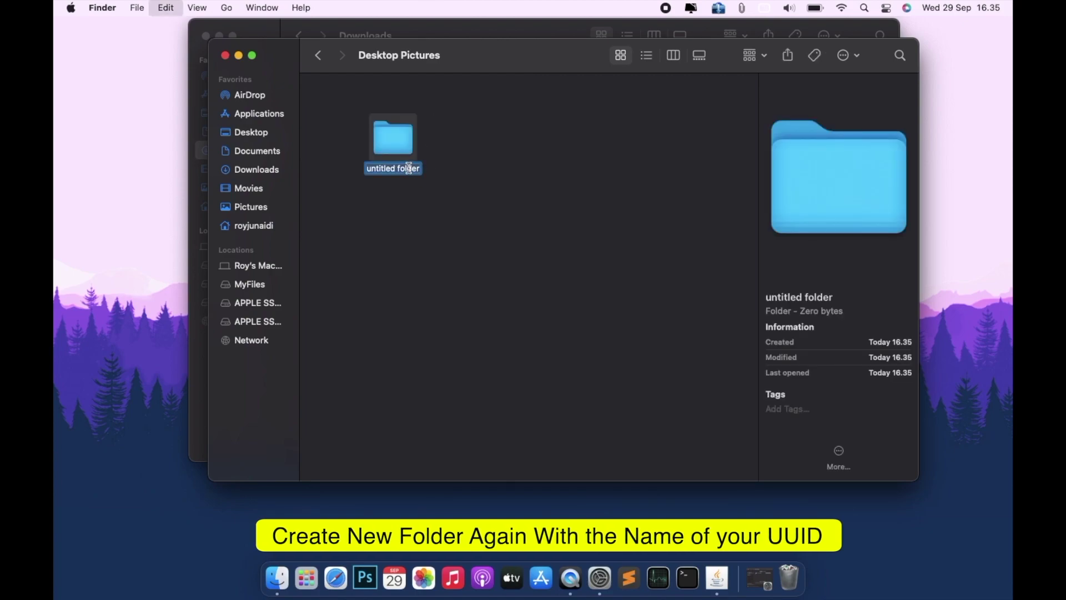
click(600, 577)
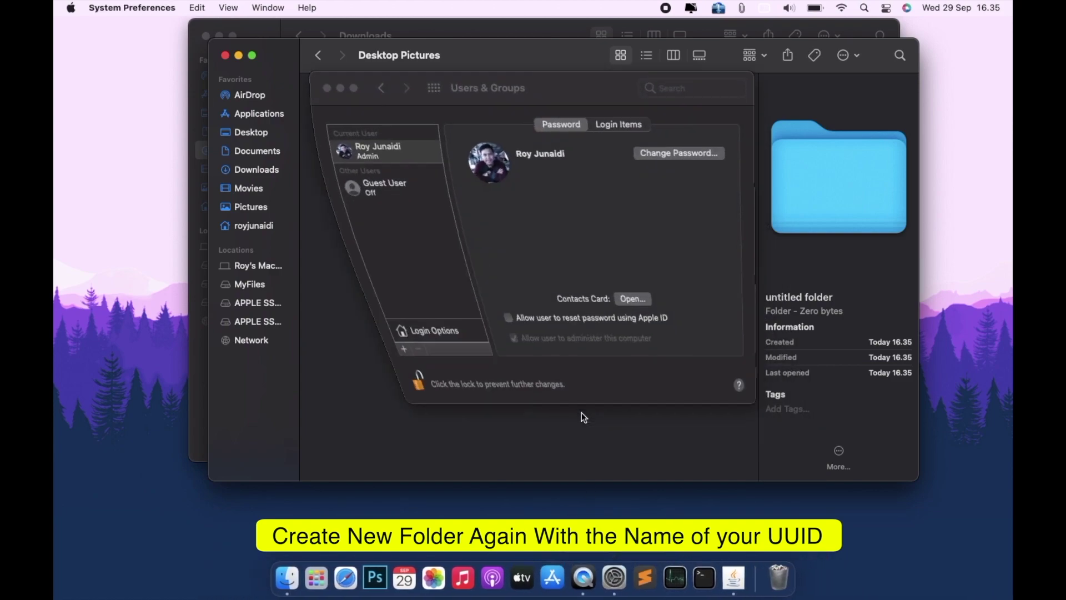
click(340, 87)
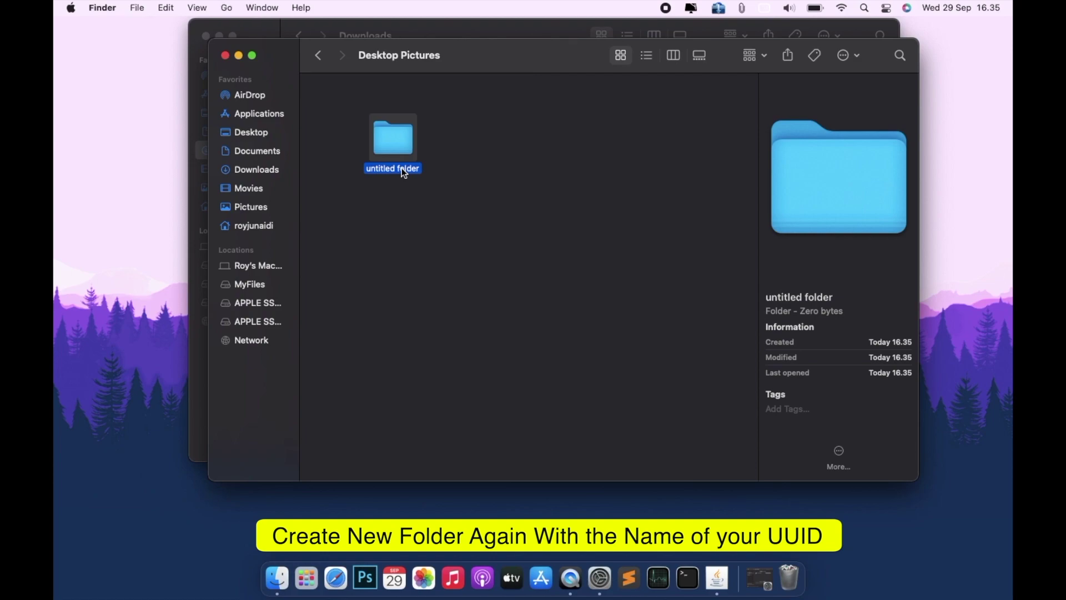
right_click(401, 167)
click(435, 239)
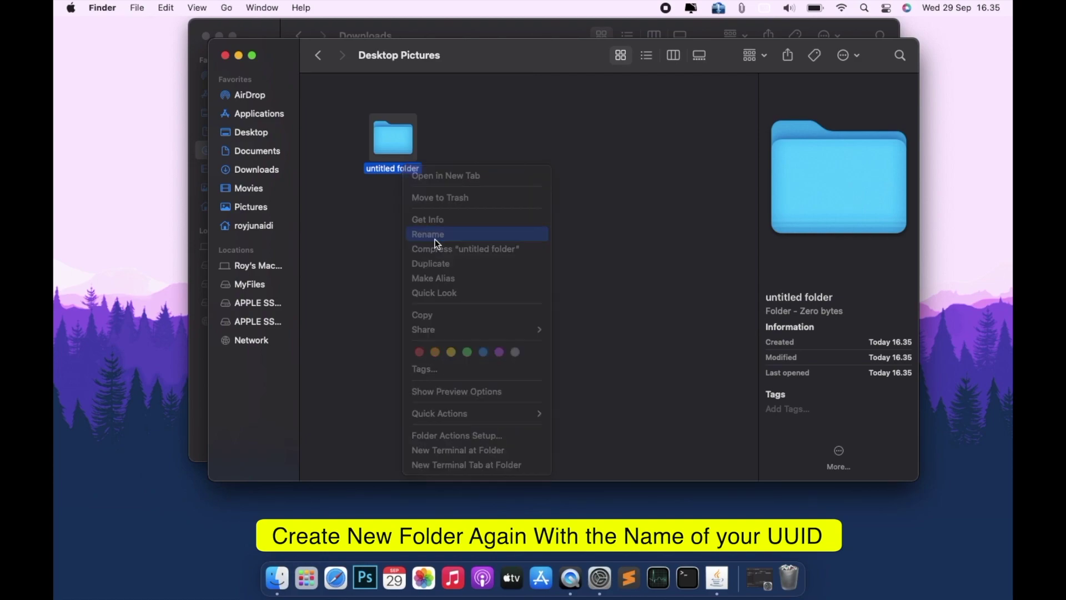
key(super+v)
click(479, 222)
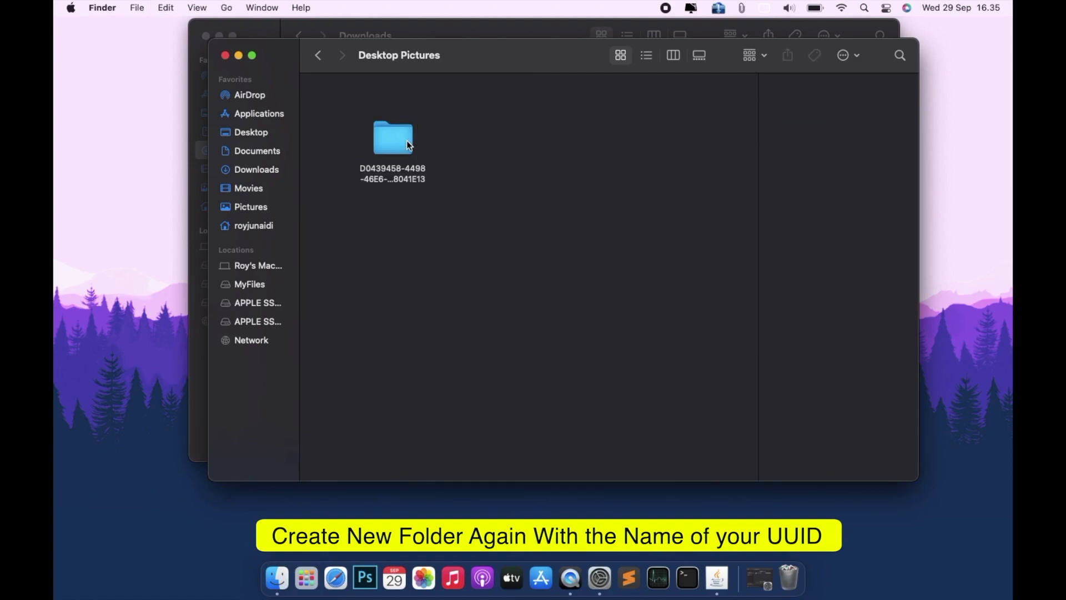
drag(406, 141, 361, 114)
click(409, 123)
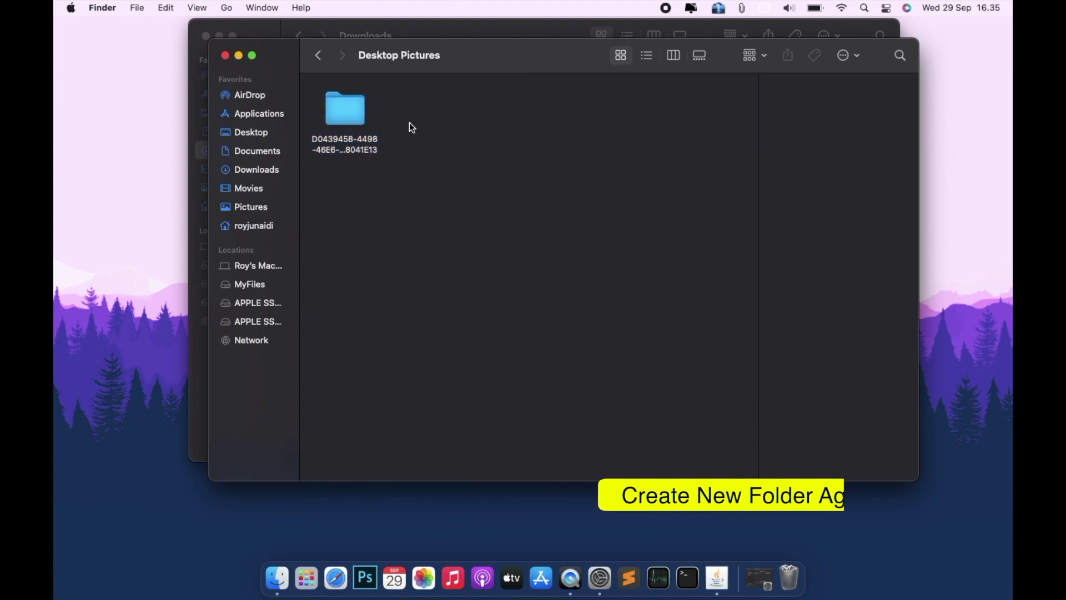
Step: In Desktop Pictures' Get Info sharing permissions, set admin and everyone to Read & Write
click(322, 59)
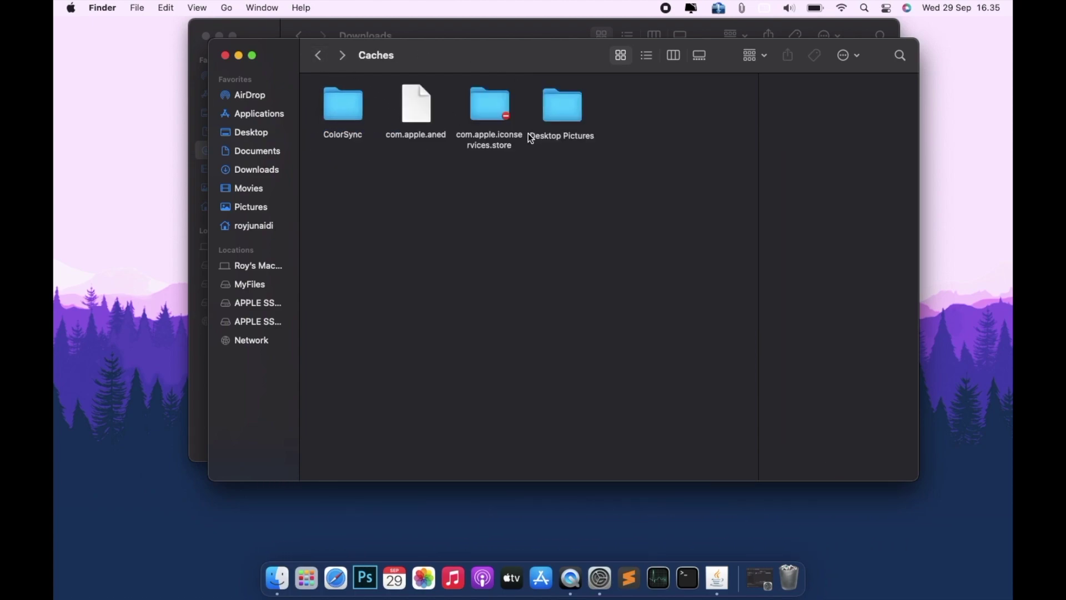
right_click(565, 115)
click(582, 164)
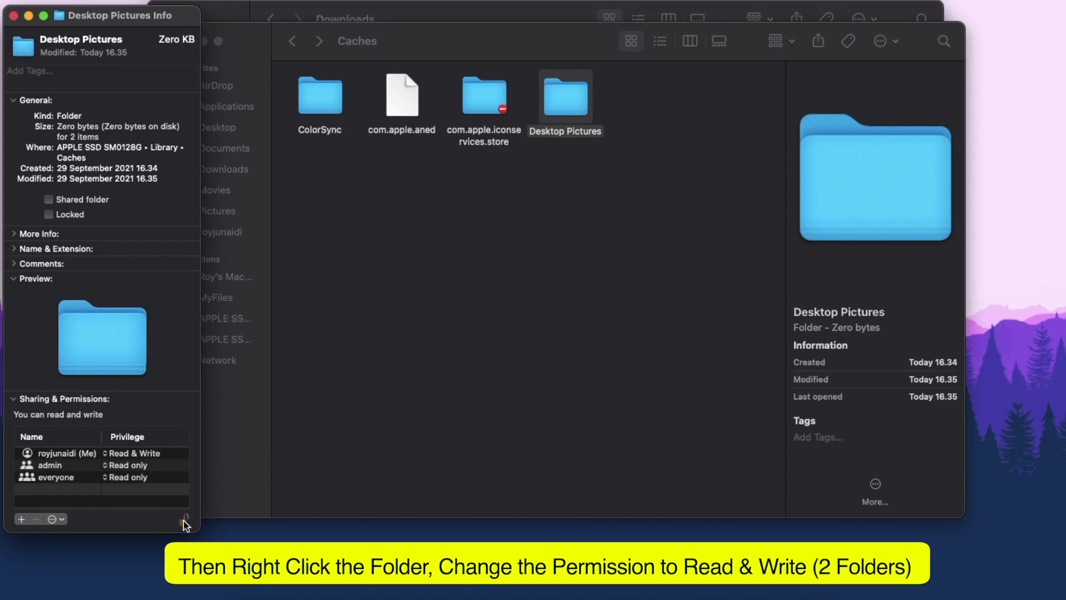
click(222, 488)
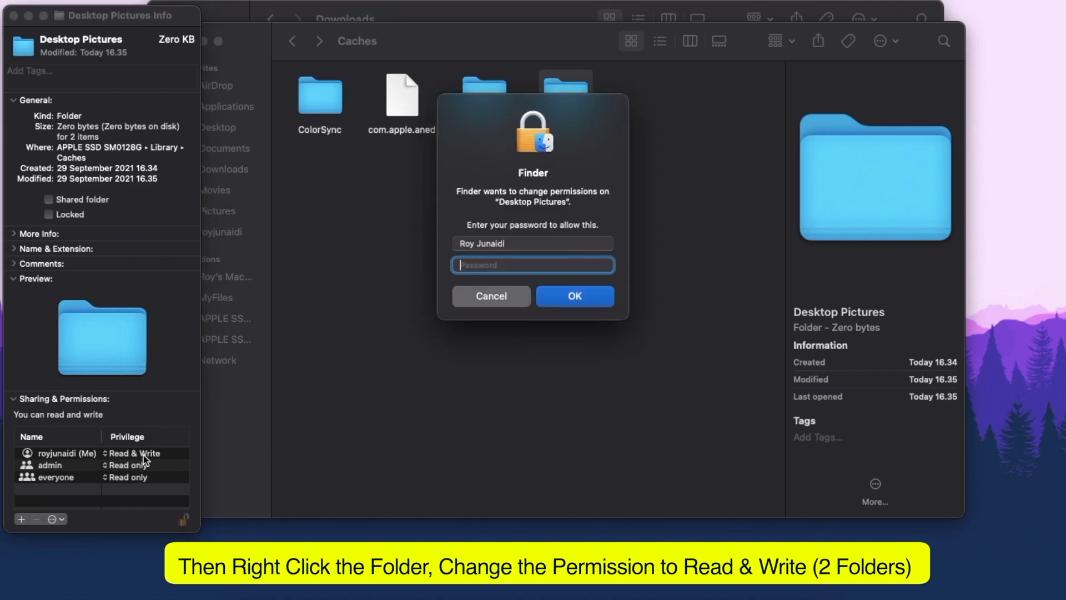
key(Return)
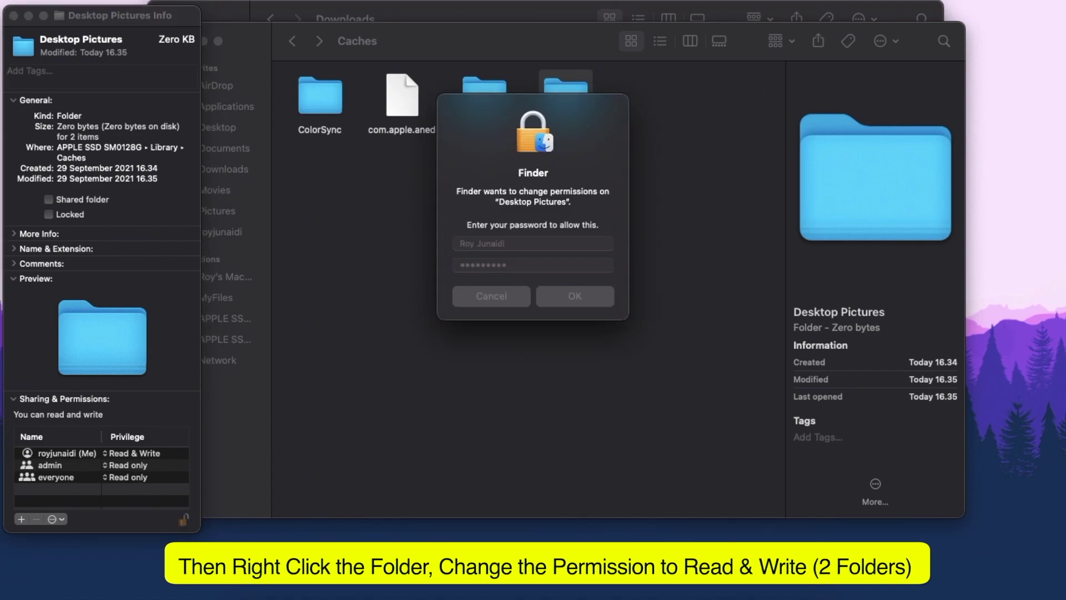
click(142, 466)
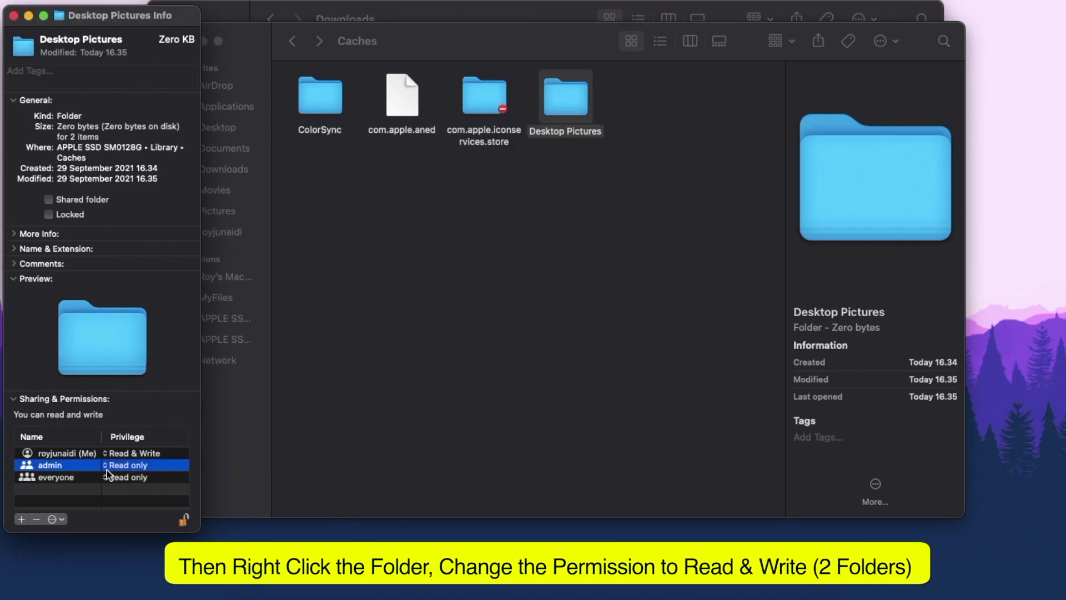
click(112, 465)
click(83, 450)
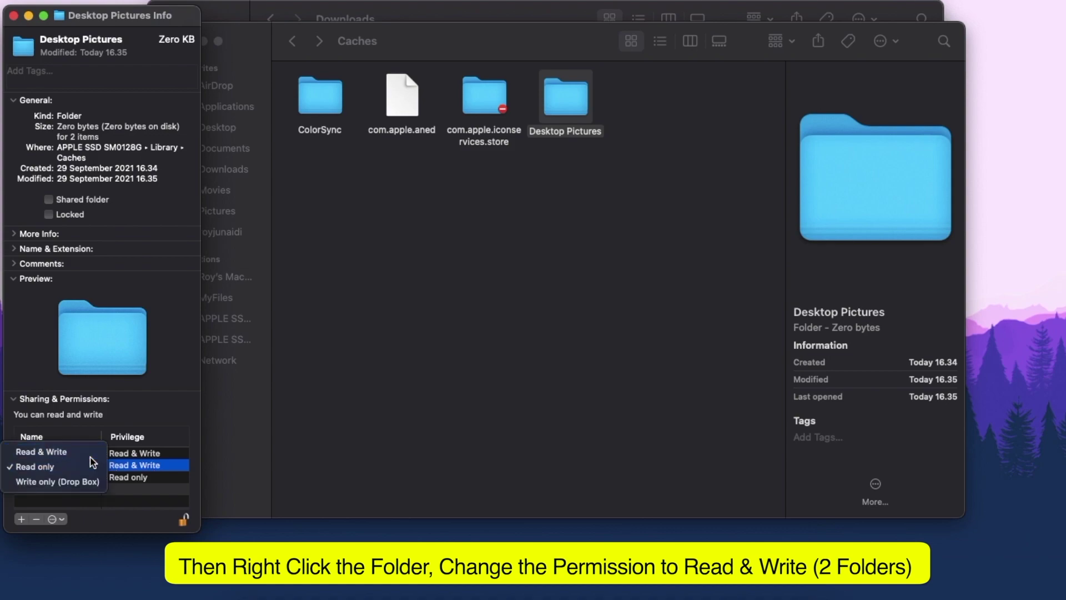
click(131, 478)
click(55, 463)
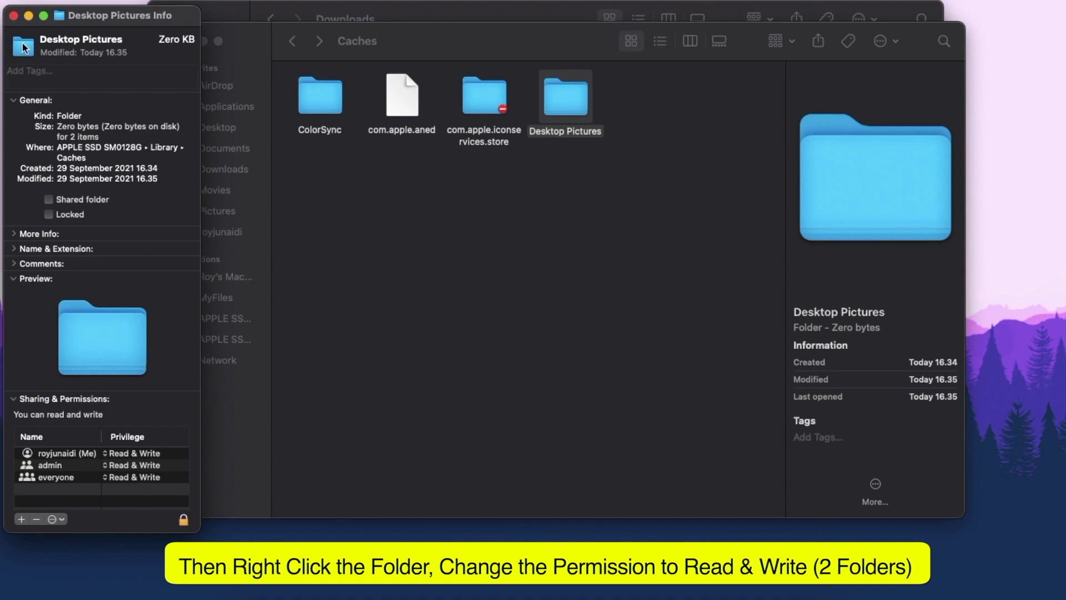
click(14, 17)
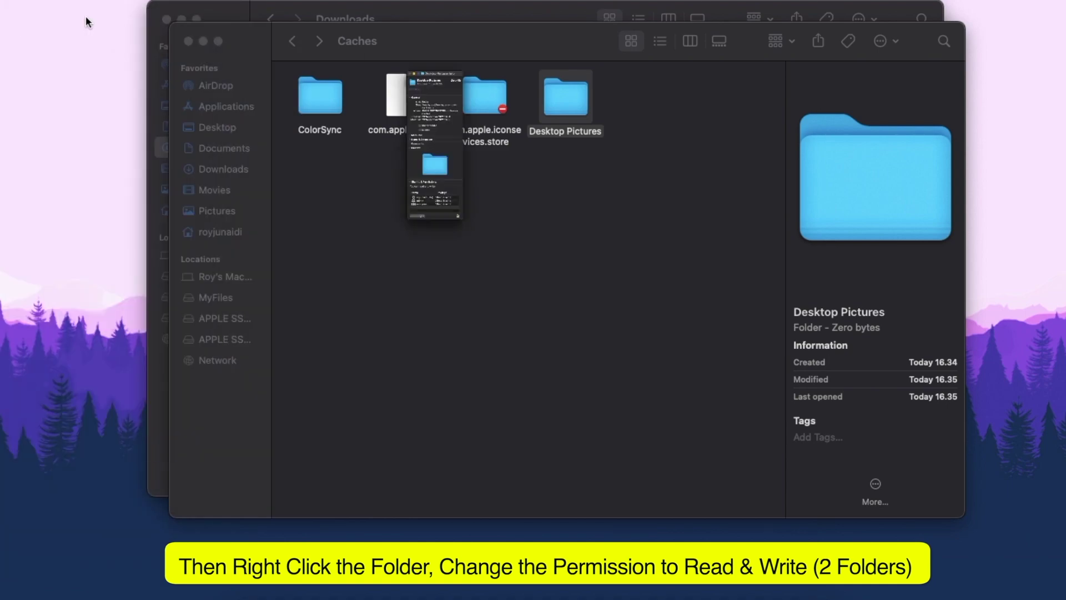
Step: In the UUID folder's Get Info sharing permissions, set admin and everyone to Read & Write
double_click(549, 108)
click(326, 115)
right_click(326, 114)
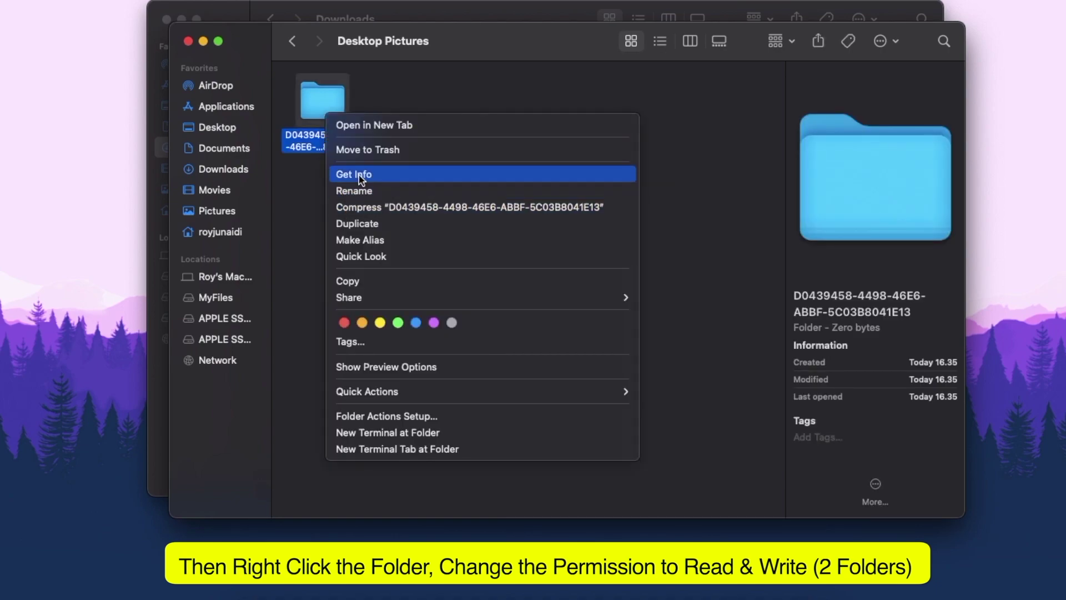
click(360, 174)
click(184, 519)
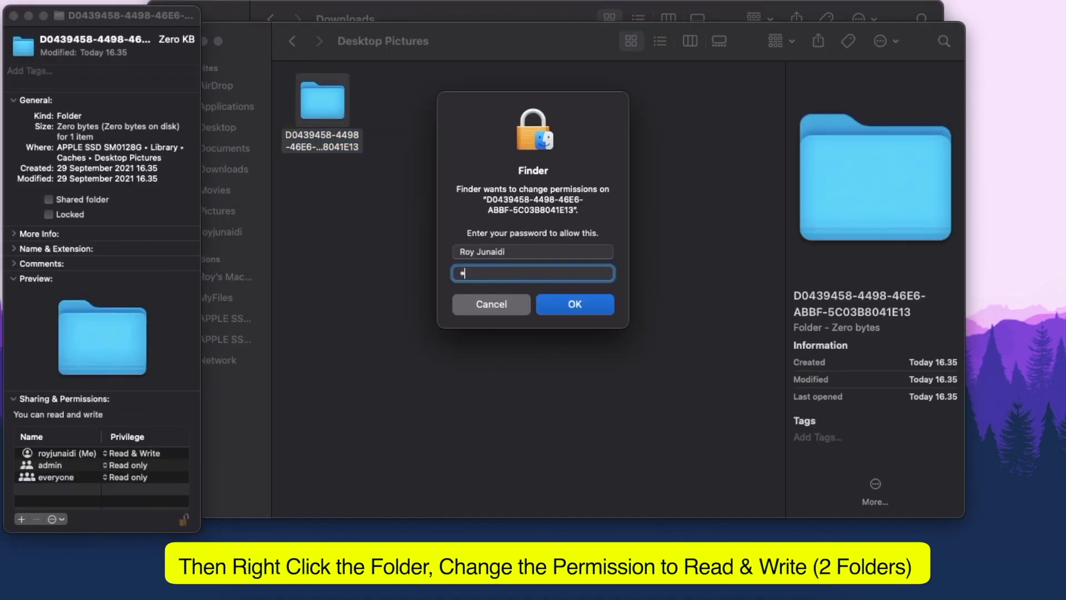
key(Return)
click(135, 465)
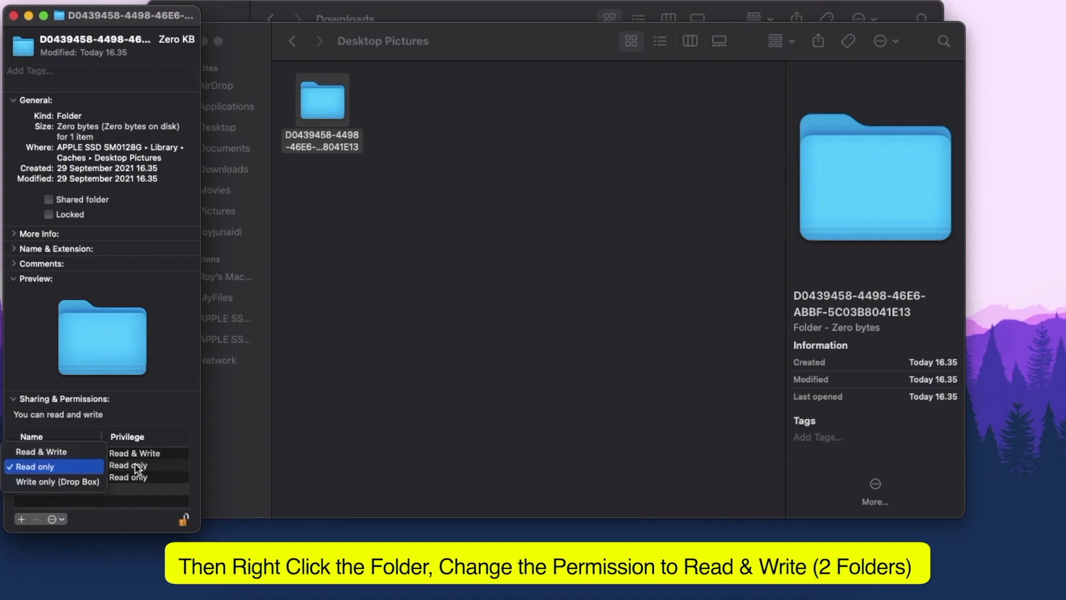
click(79, 451)
click(133, 478)
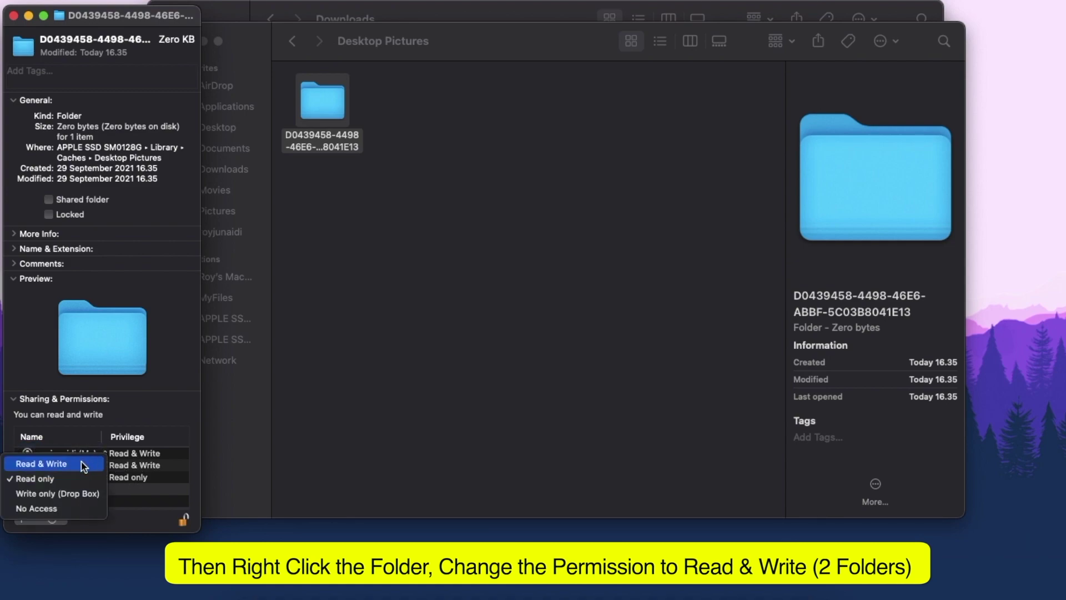
click(41, 463)
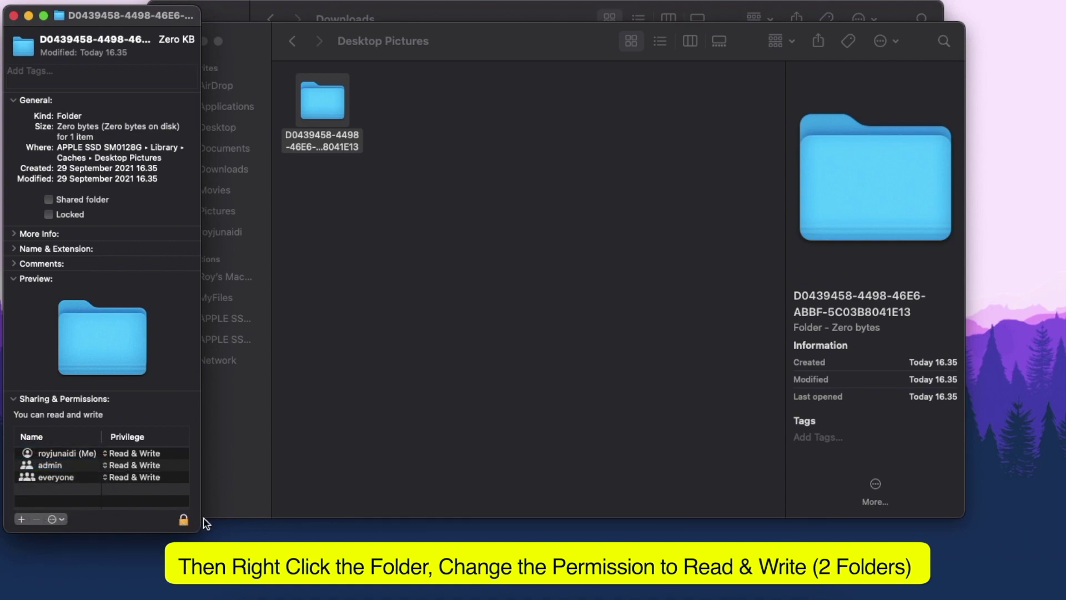
click(13, 15)
Step: Open the UUID folder and drag Indonesia.png from the Downloads window into it
double_click(308, 114)
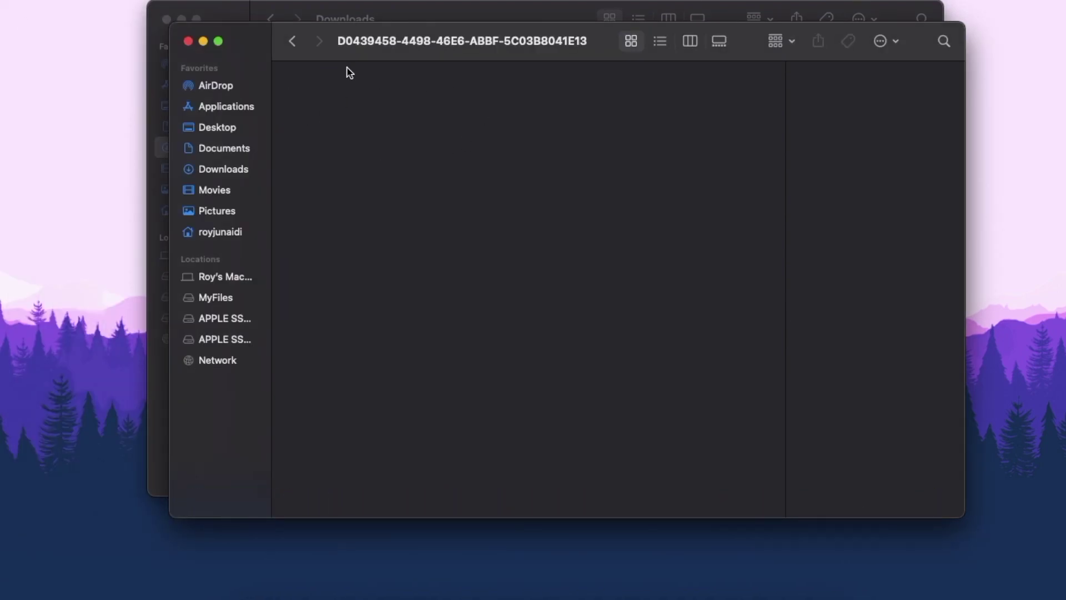
drag(426, 27, 388, 181)
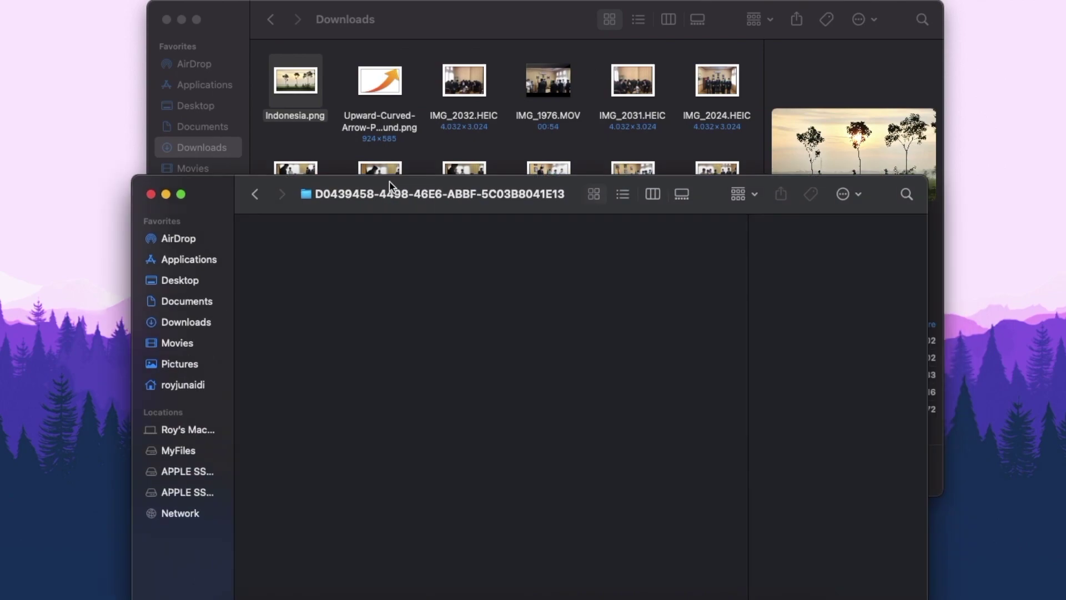
drag(300, 86, 303, 247)
drag(564, 179, 534, 22)
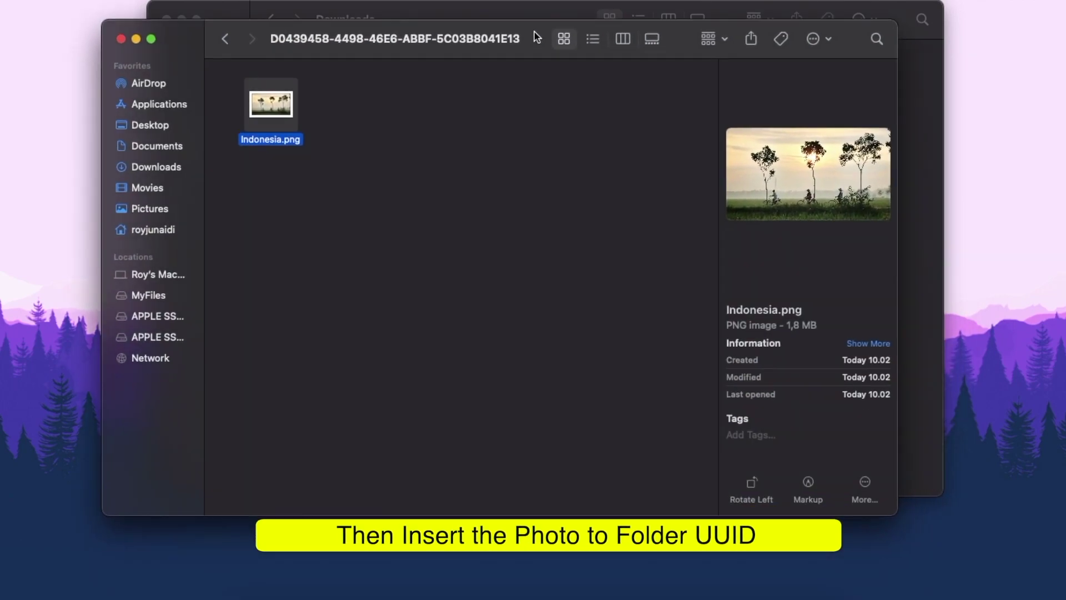
Step: Preview Indonesia.png in the UUID folder, then start renaming it
double_click(274, 104)
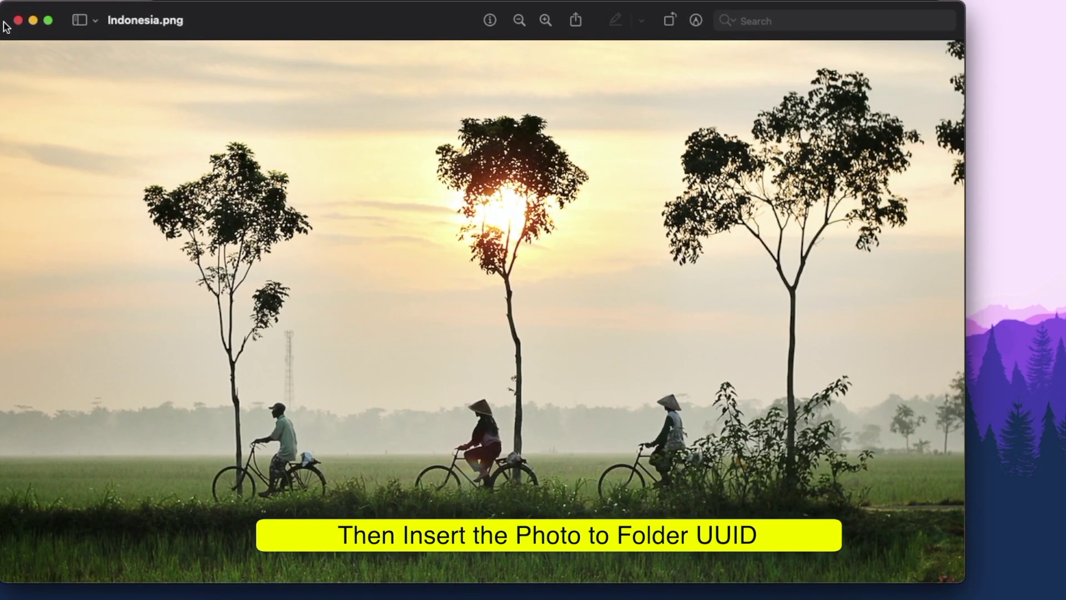
click(17, 21)
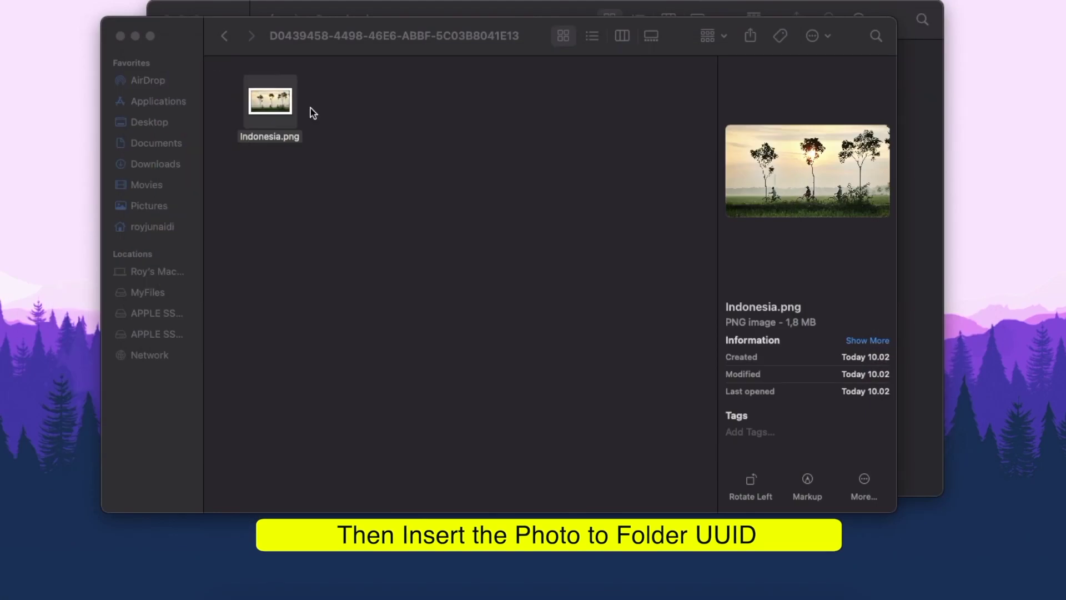
right_click(288, 135)
click(313, 223)
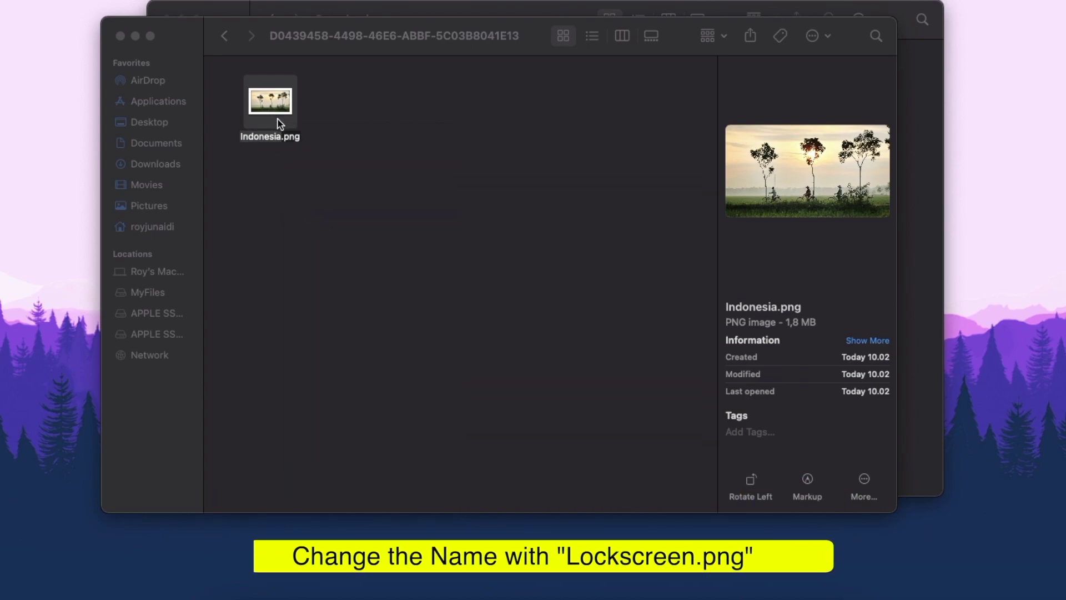
key(super+a)
text(L)
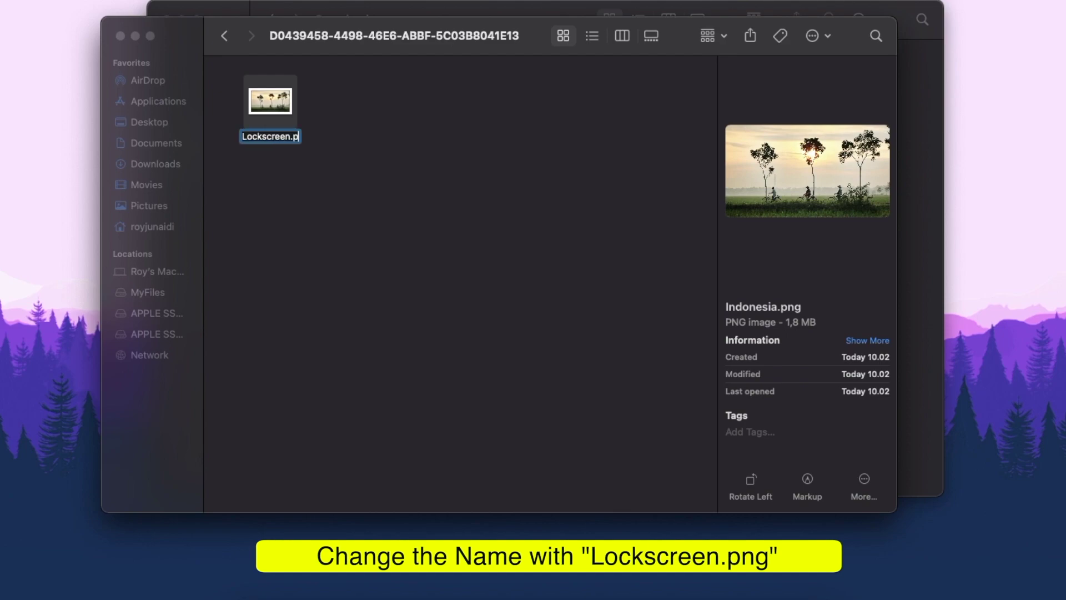
key(Return)
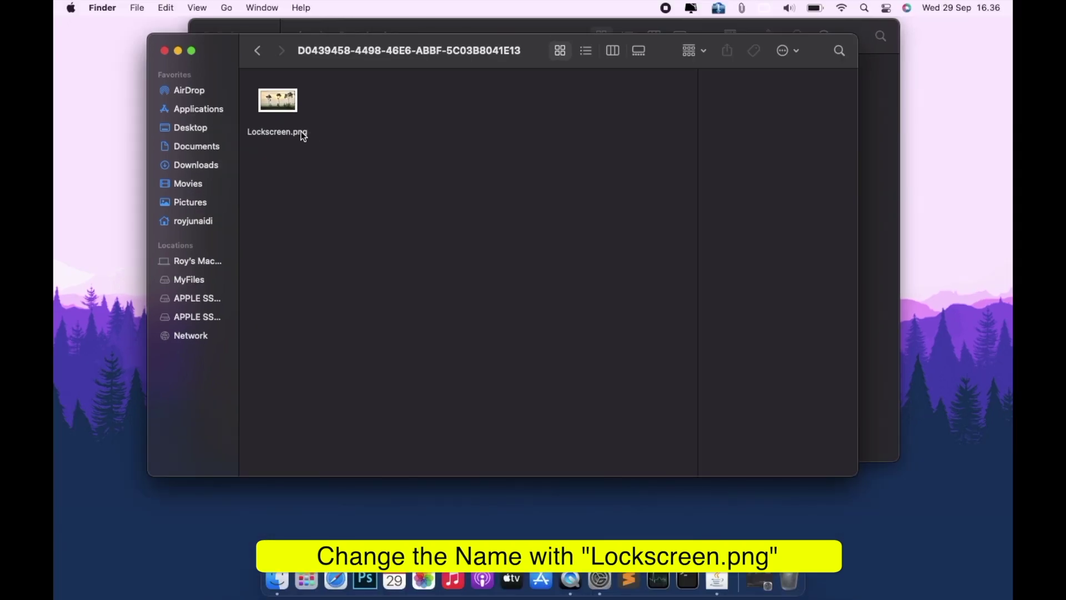
click(275, 131)
right_click(276, 132)
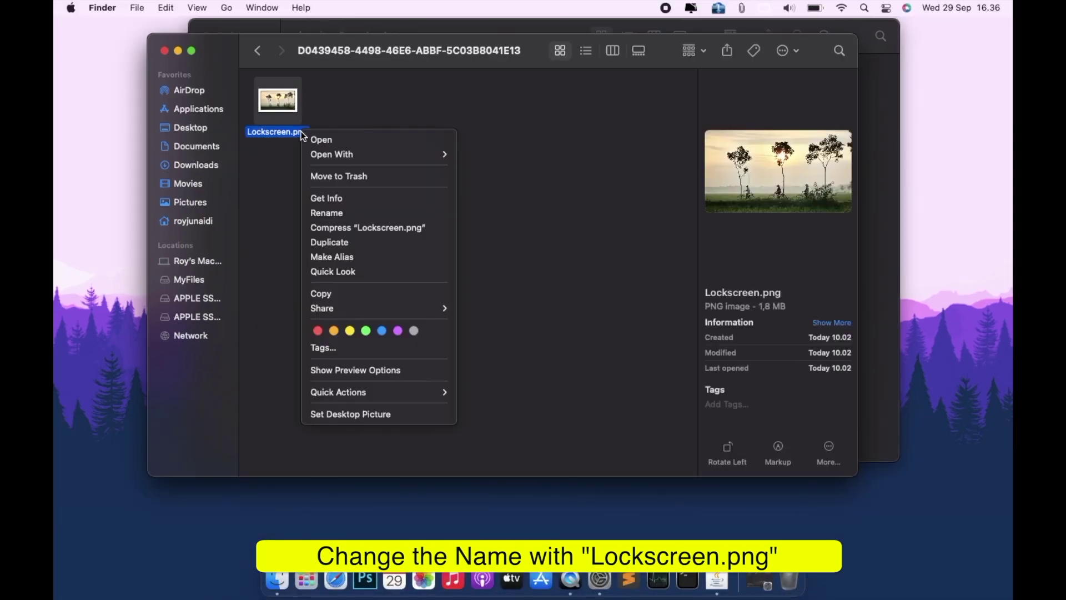
click(493, 241)
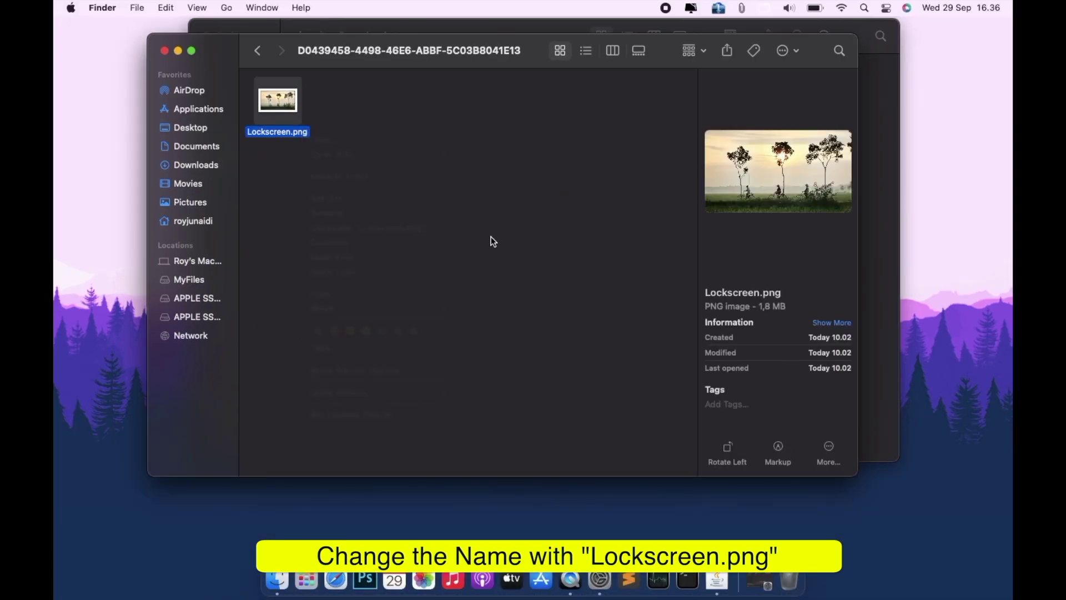
click(166, 51)
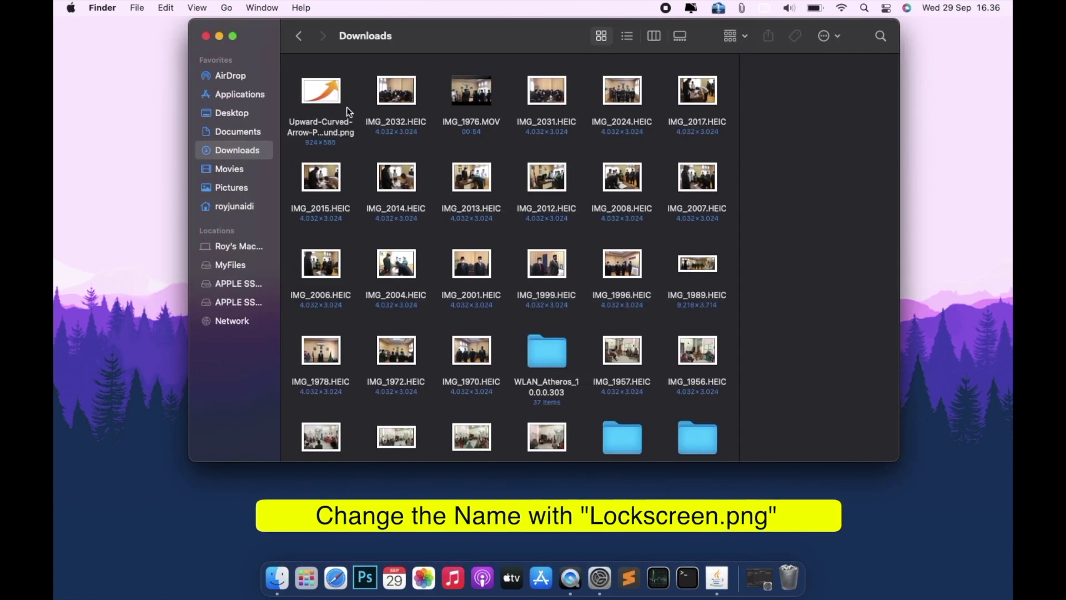
Step: Close the Downloads window, lock Users & Groups, and return to the System Preferences overview
click(206, 36)
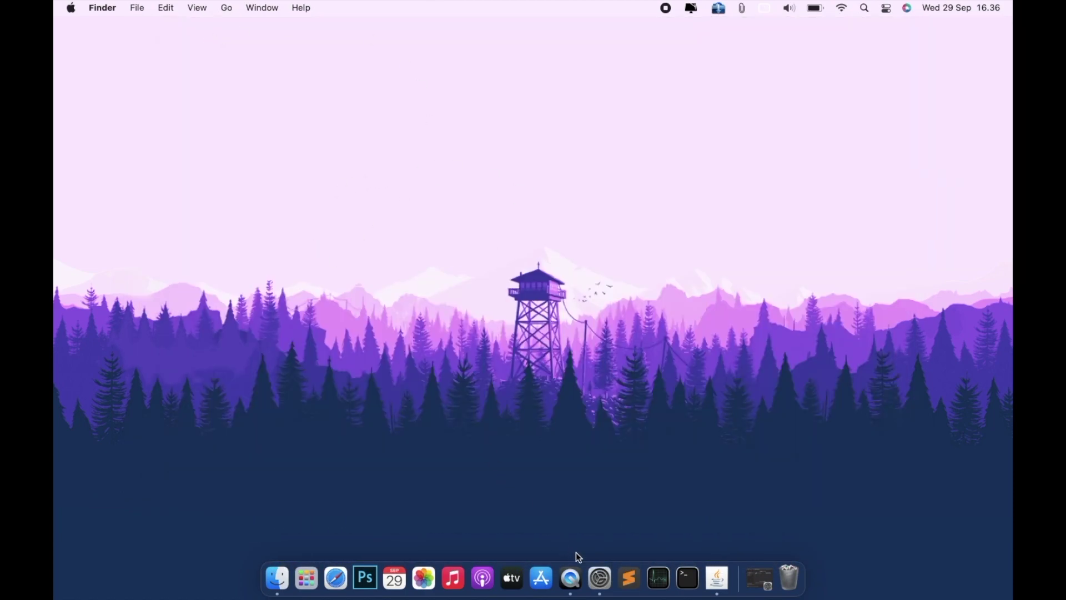
click(467, 363)
click(427, 388)
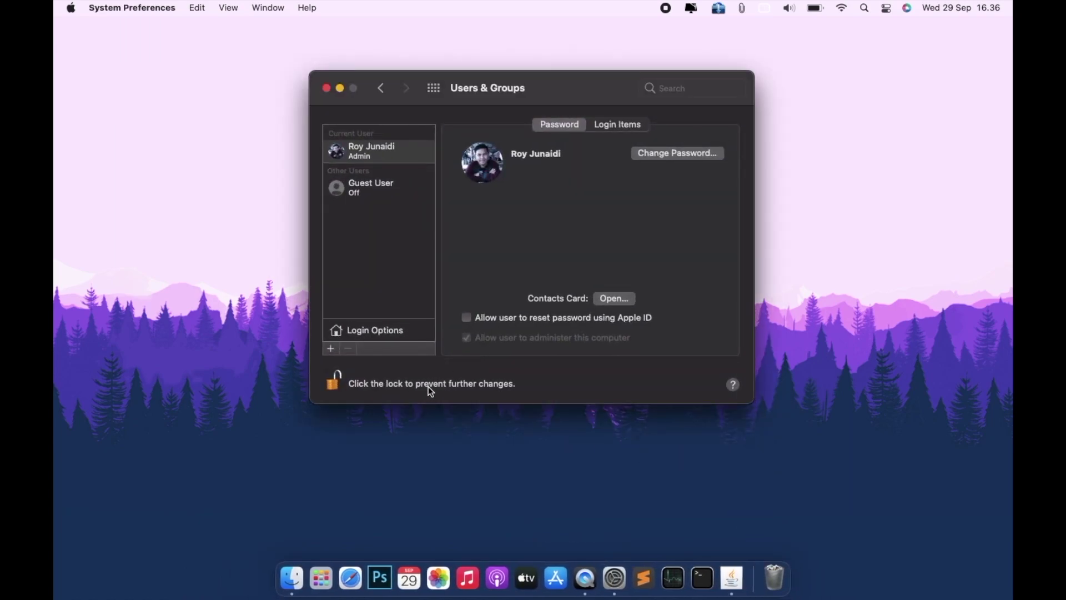
click(381, 87)
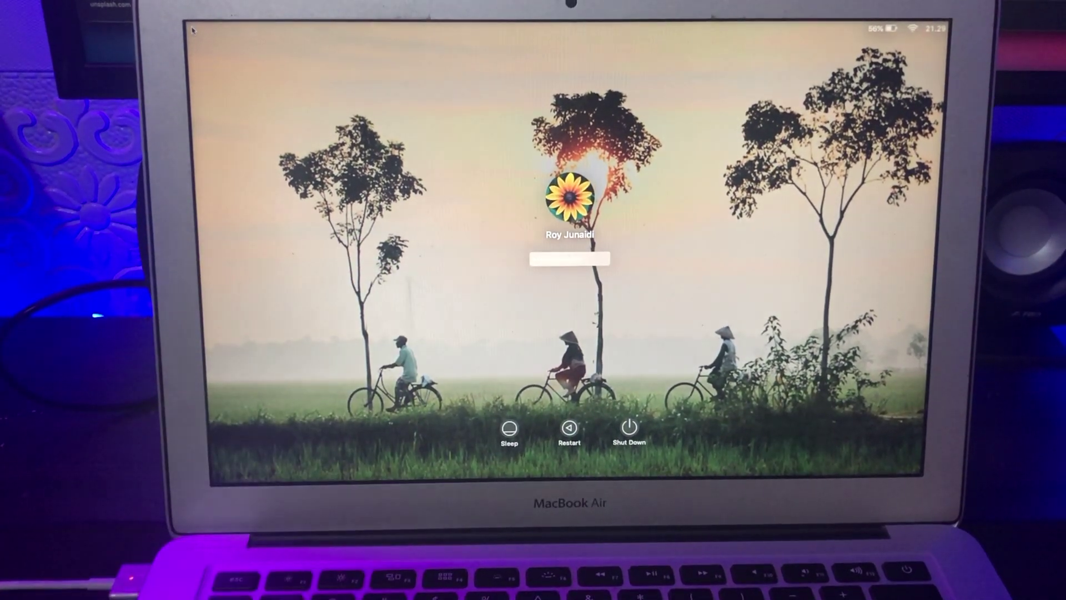
Step: At the login screen showing the cyclists background, enter the account password to sign in
text(********)
key(Return)
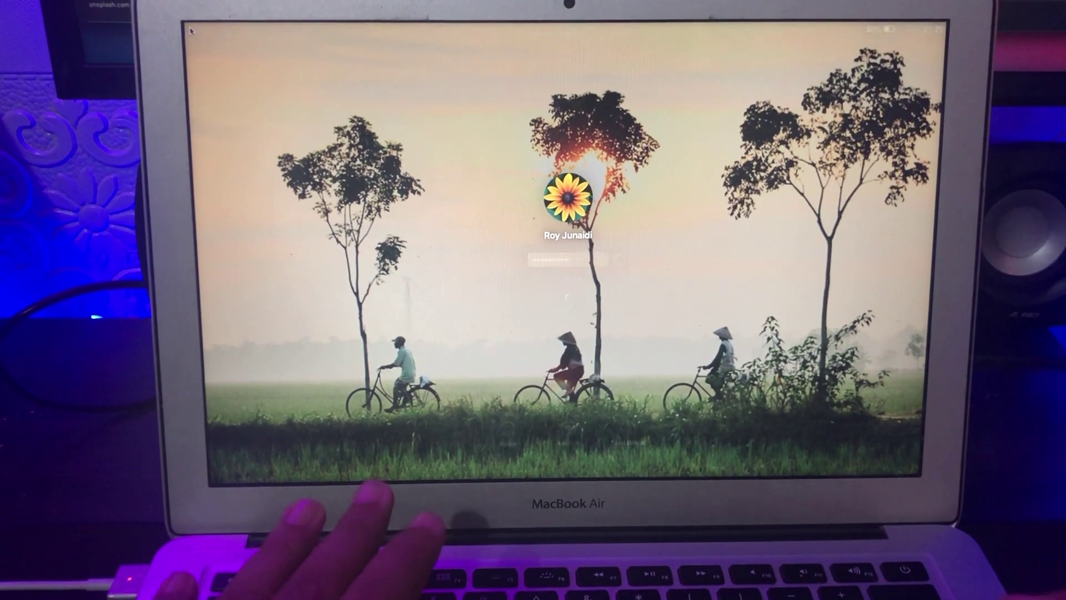